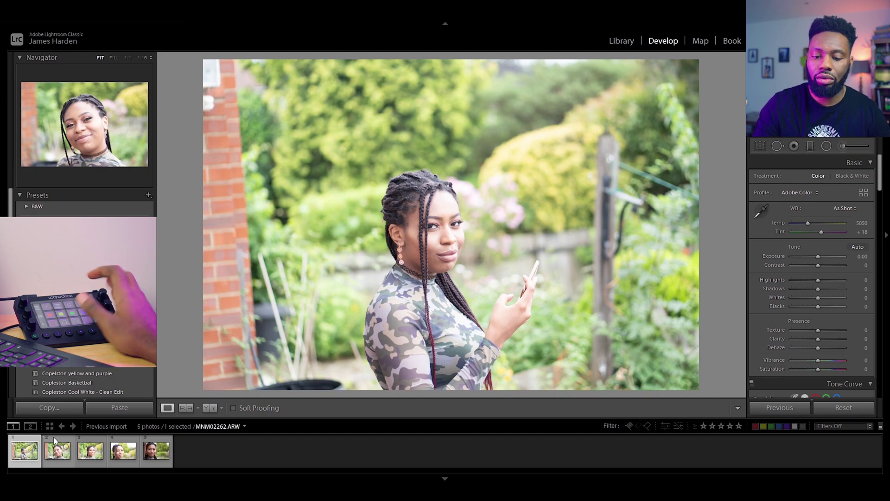
- Rate the first photo, MNM02262, one star and the second photo, MNM02265, four stars
key(1)
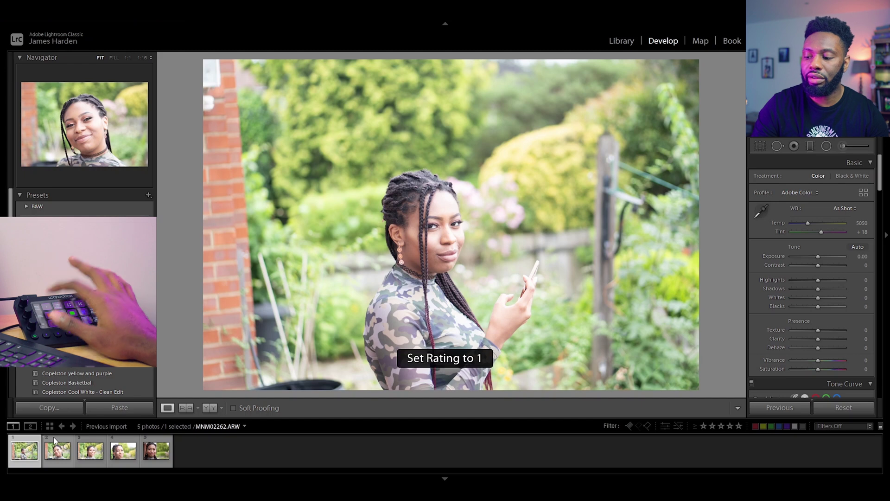
key(Right)
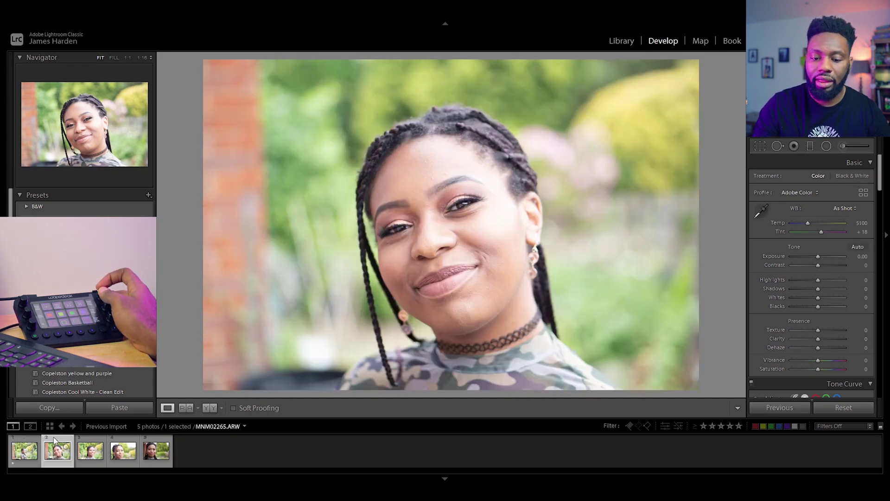
key(4)
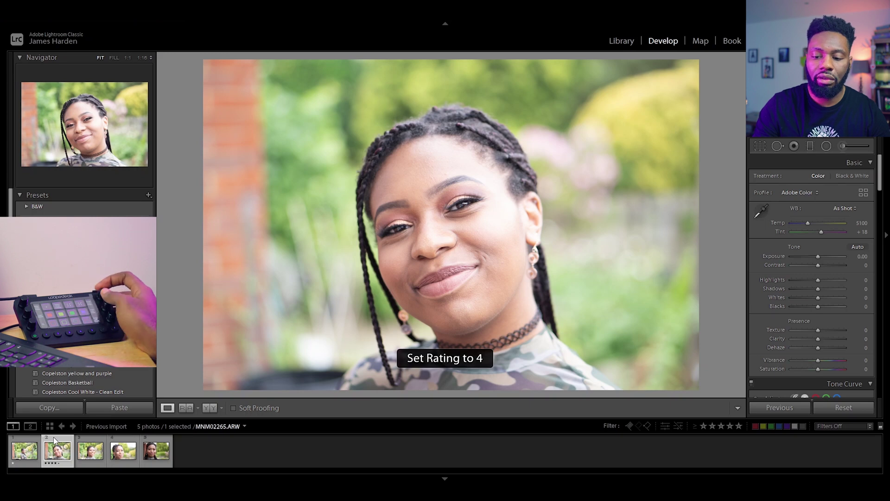
key(Right)
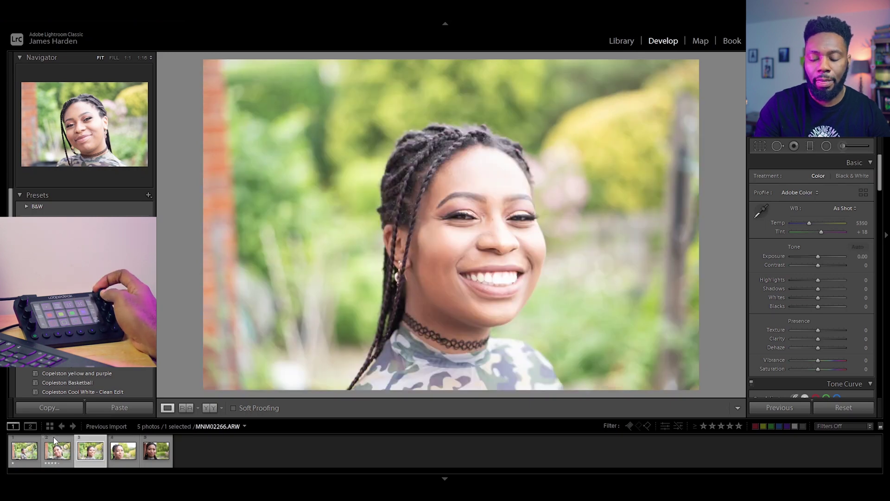
- Rate the last photo, MNM02271, five stars and the fourth photo, MNM02268, four stars
key(Right)
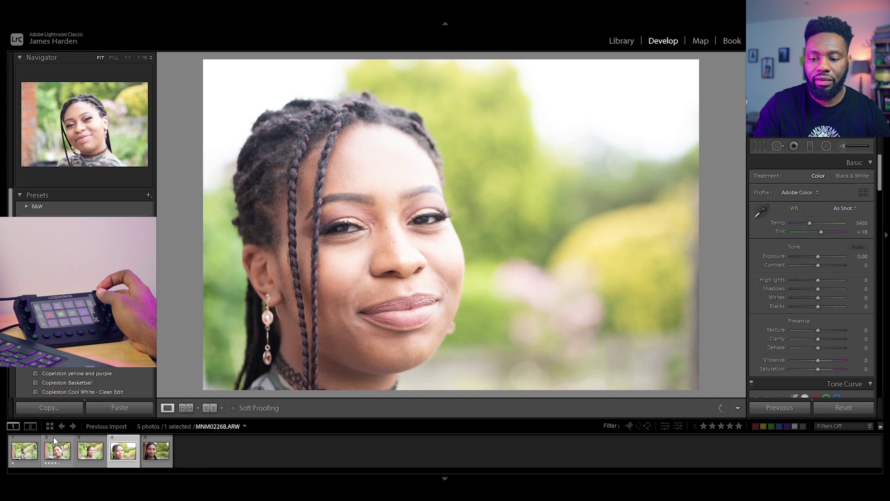
key(Right)
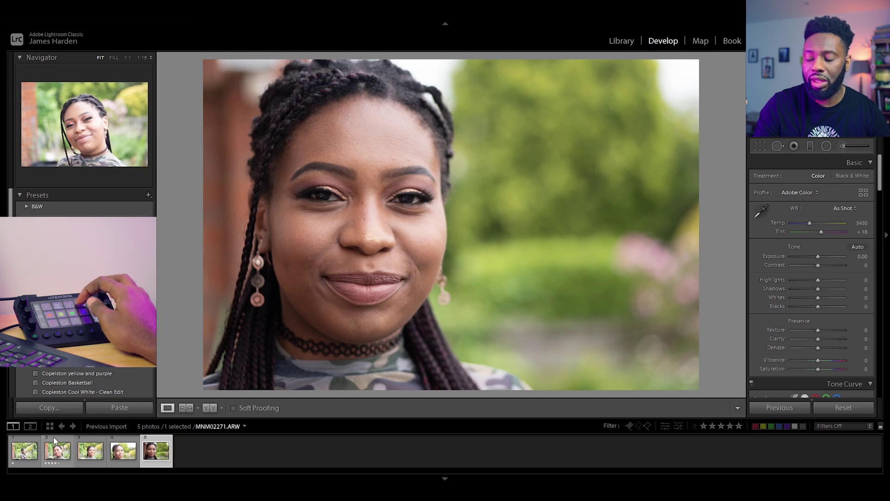
key(5)
key(Left)
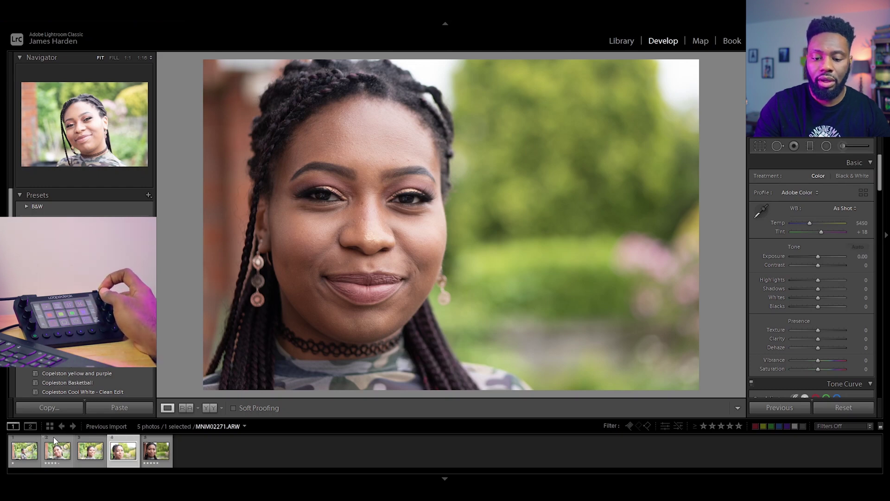
key(4)
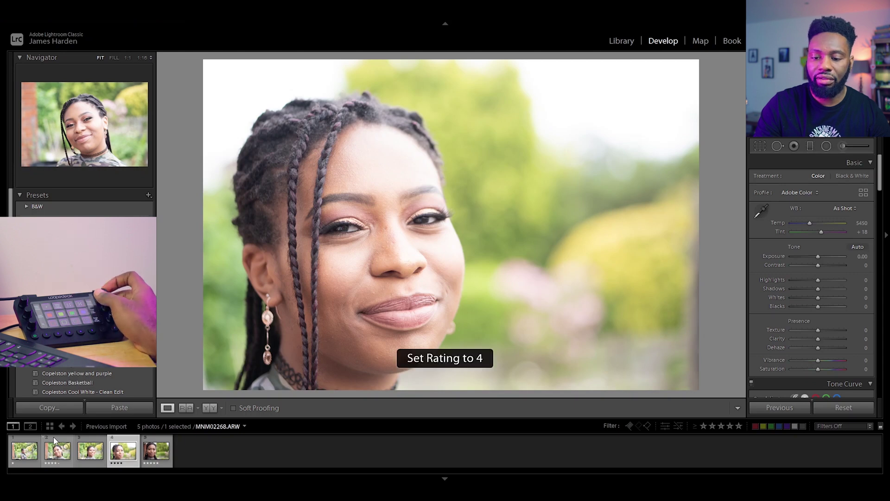
- Settle the ratings of the remaining portraits, giving MNM02266 four stars and MNM02265 five stars
key(Left)
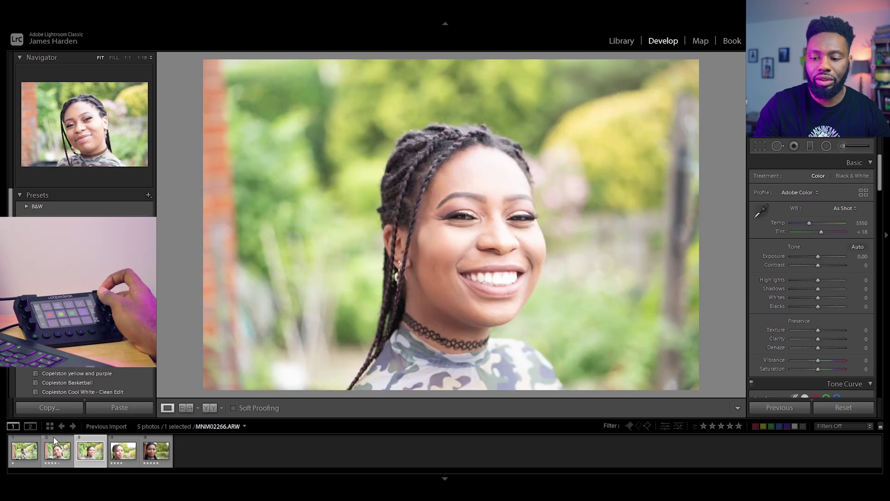
key(5)
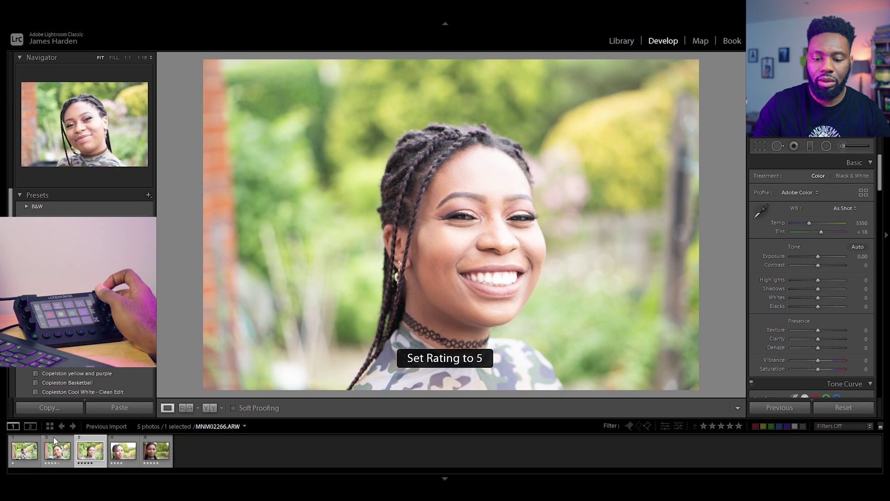
key(Left)
key(Right)
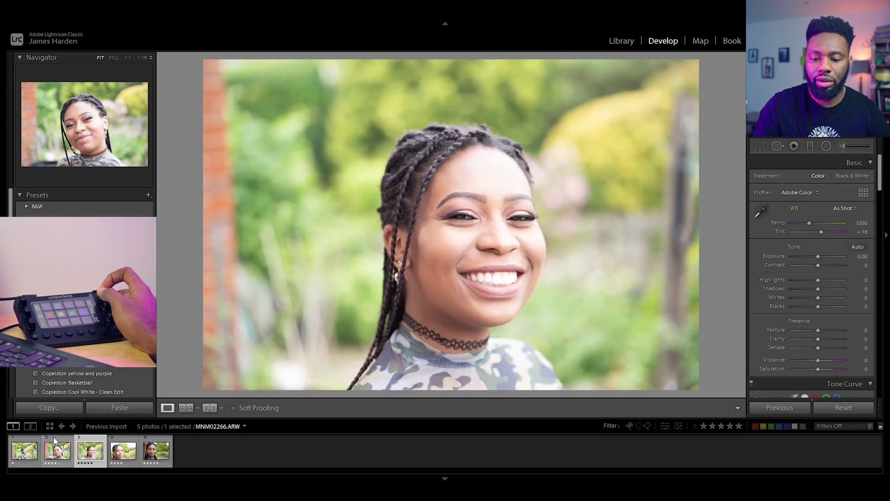
key(4)
key(Left)
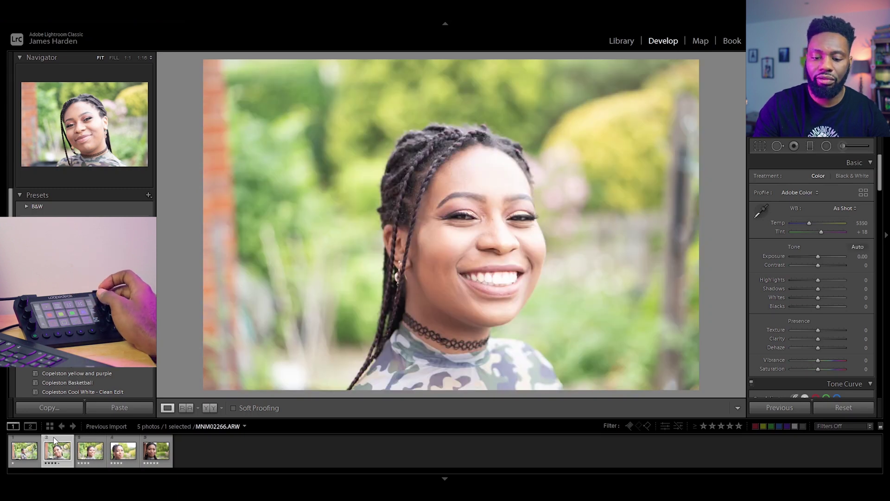
key(5)
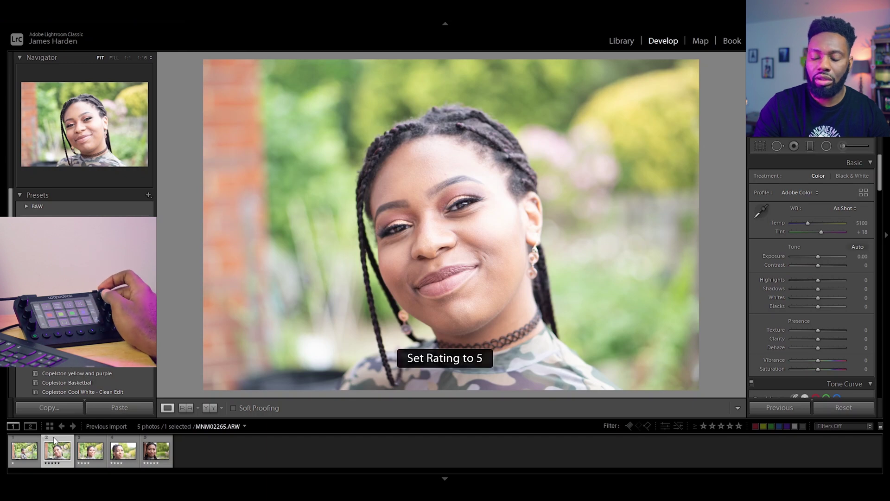
- Compare the two five-star portraits, MNM02265 and MNM02271, by switching between them
key(Right)
key(Right)
key(Right)
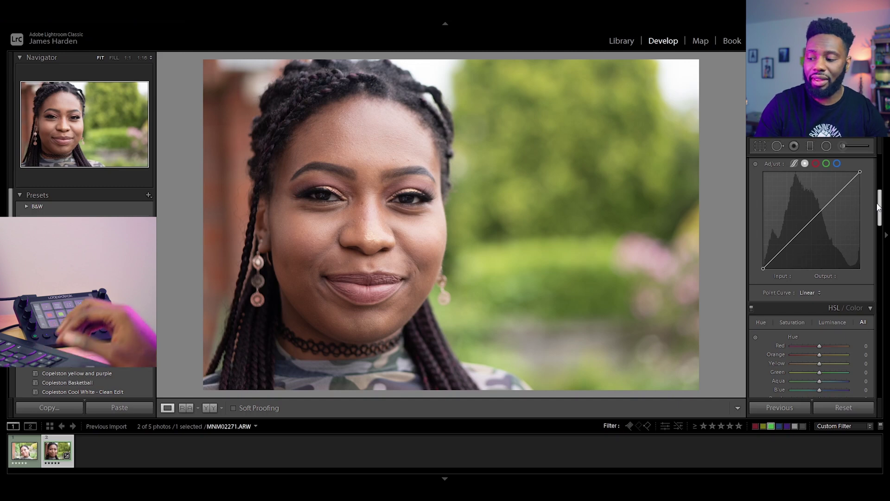
key(Left)
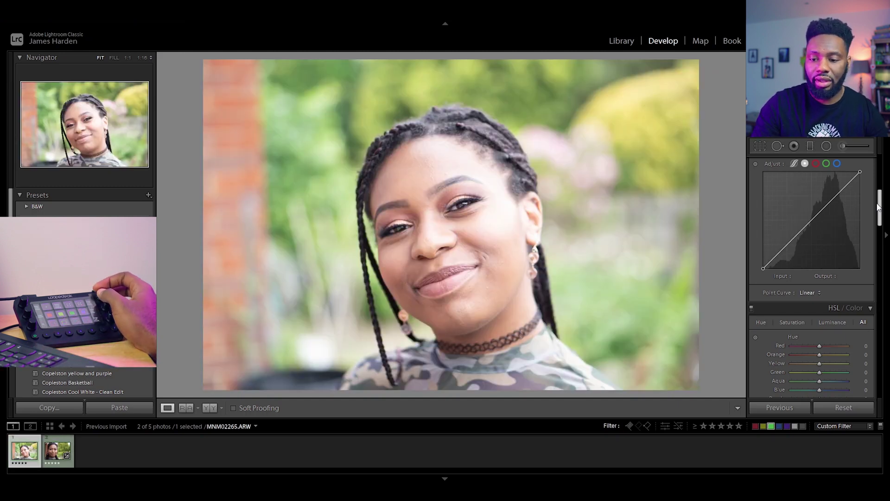
key(Right)
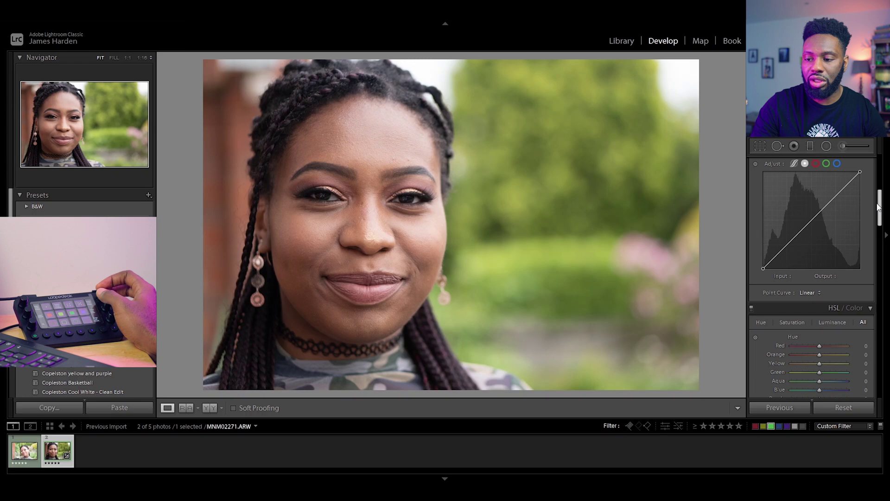
key(Left)
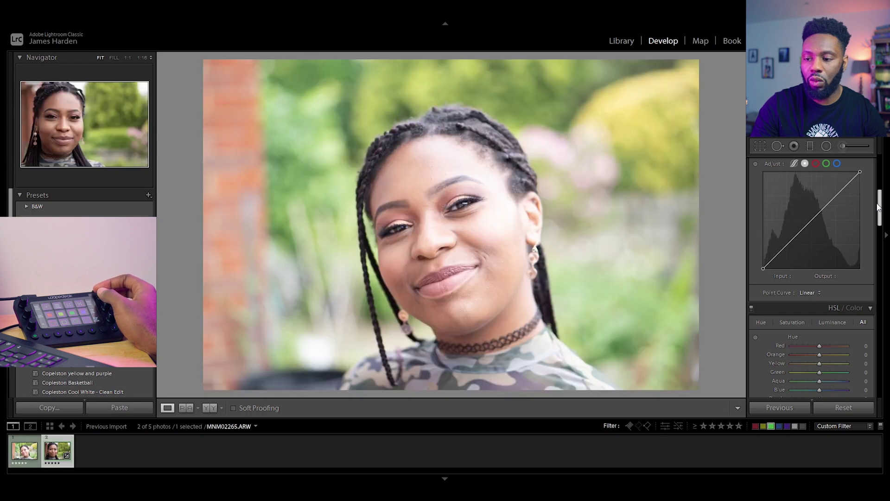
- Set the exposure of MNM02271 to +0.70 and raise the exposure of MNM02265
key(plus)
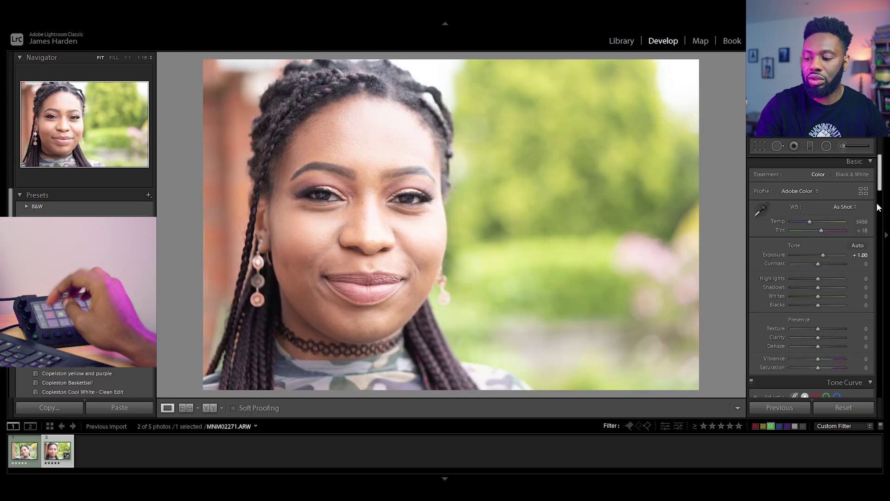
key(minus)
key(minus)
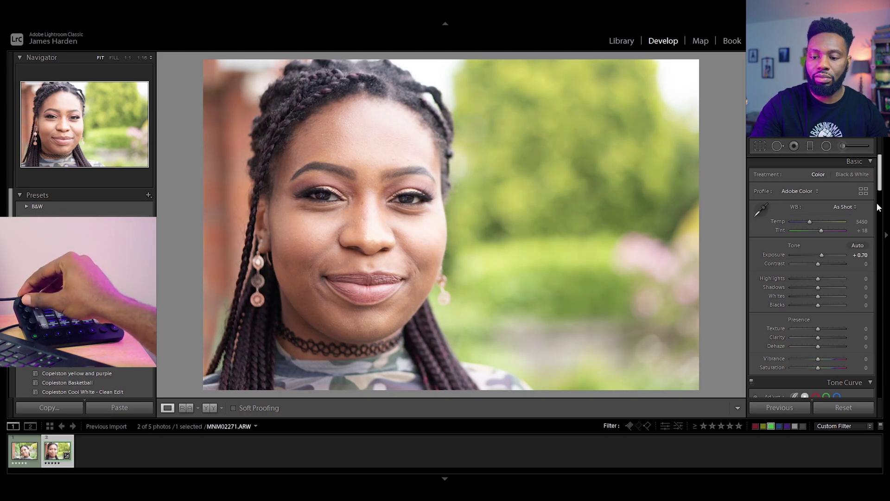
key(Left)
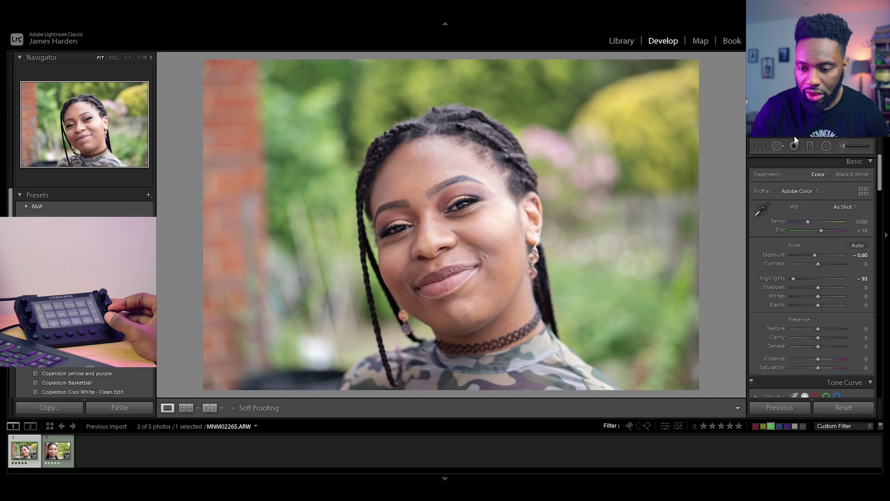
key(plus)
- Enable lens profile corrections for MNM02265, comparing the photo with and without them
scroll(816, 262, down, 10)
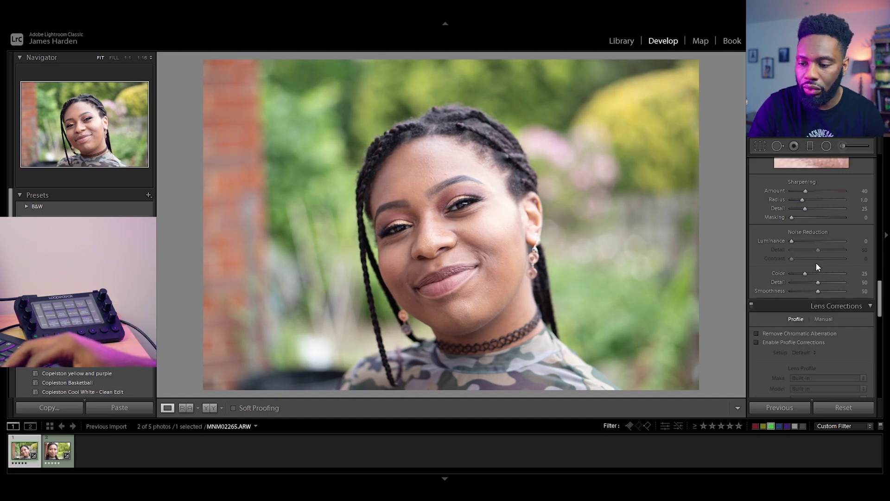
drag(879, 301, 879, 307)
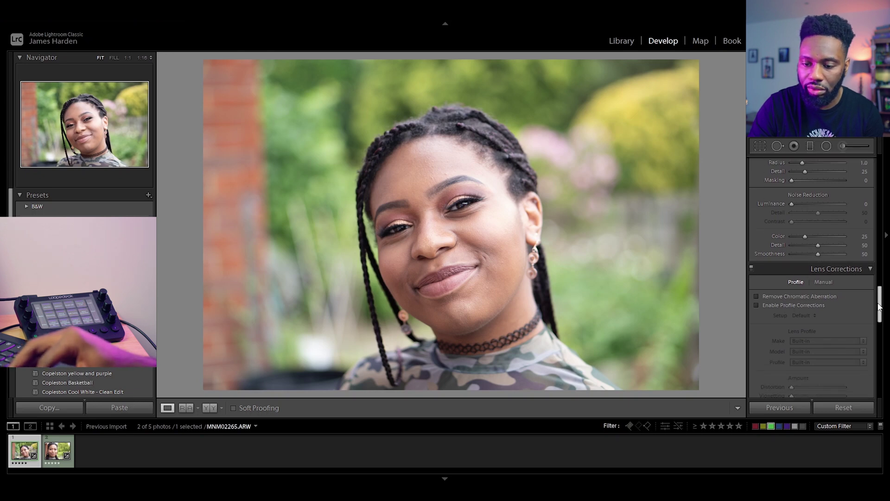
click(756, 305)
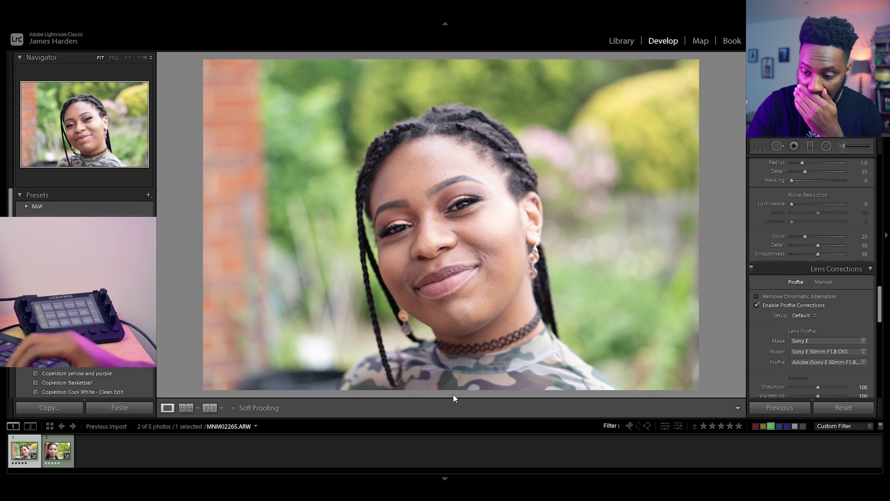
click(756, 305)
click(756, 305)
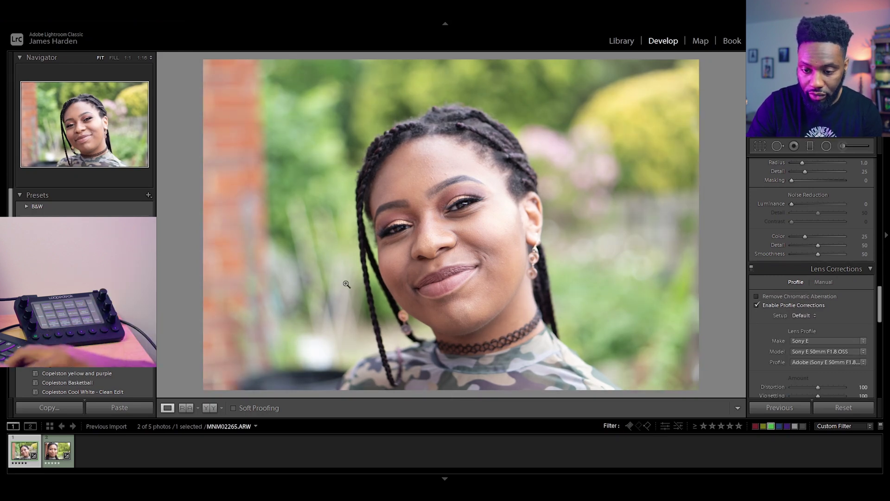
- Examine the hair edges, background, brick wall and eyes of MNM02265 at 1:1 magnification
click(552, 210)
drag(632, 185, 546, 389)
drag(385, 199, 461, 364)
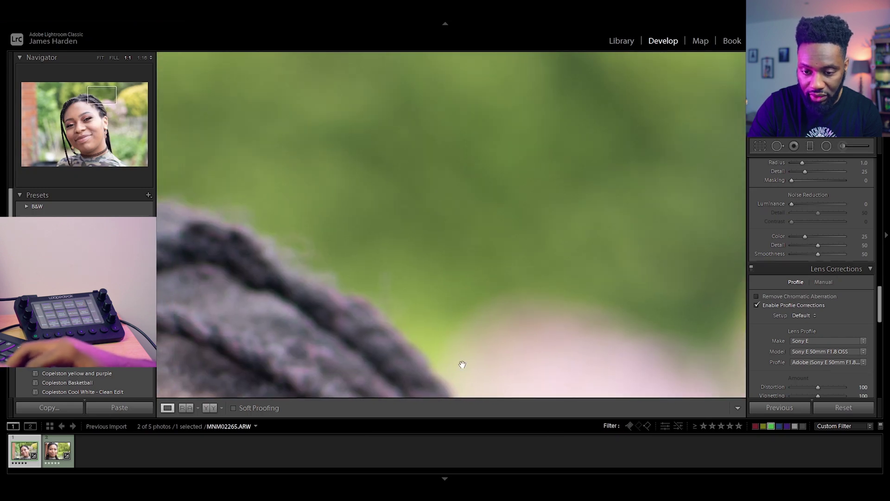
drag(421, 261, 626, 304)
drag(287, 304, 626, 359)
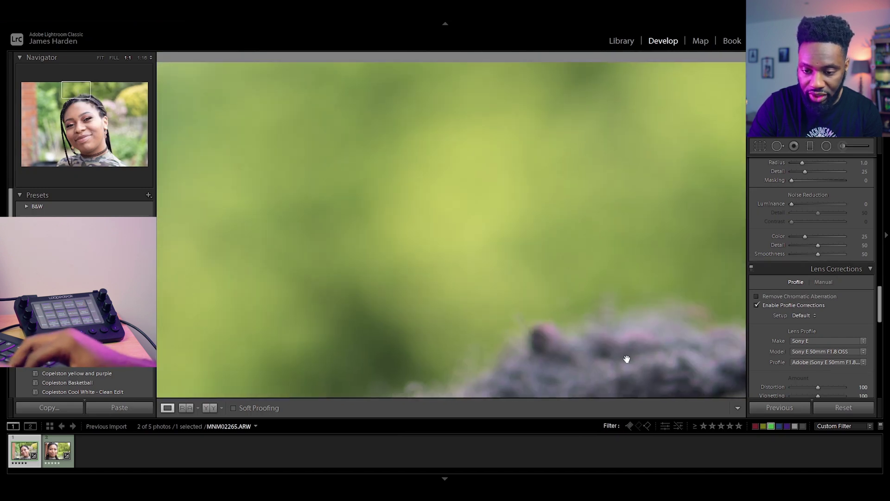
drag(550, 340, 660, 191)
drag(390, 310, 506, 136)
drag(571, 302, 489, 130)
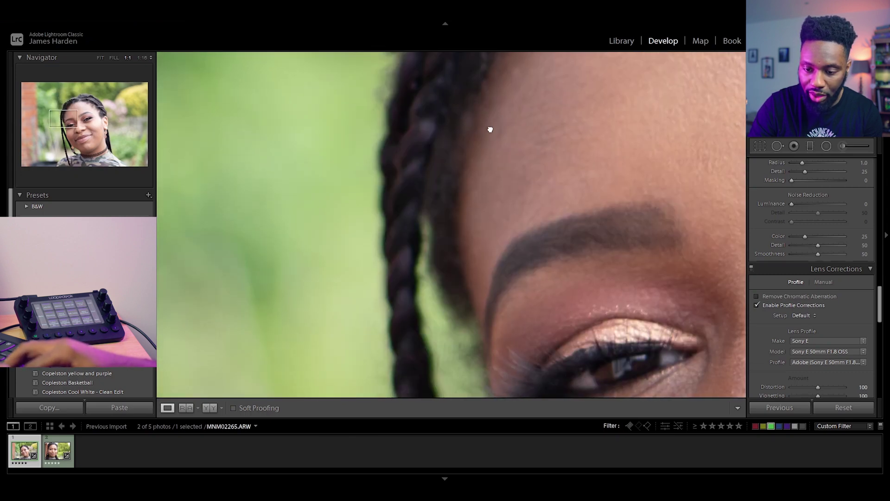
click(429, 255)
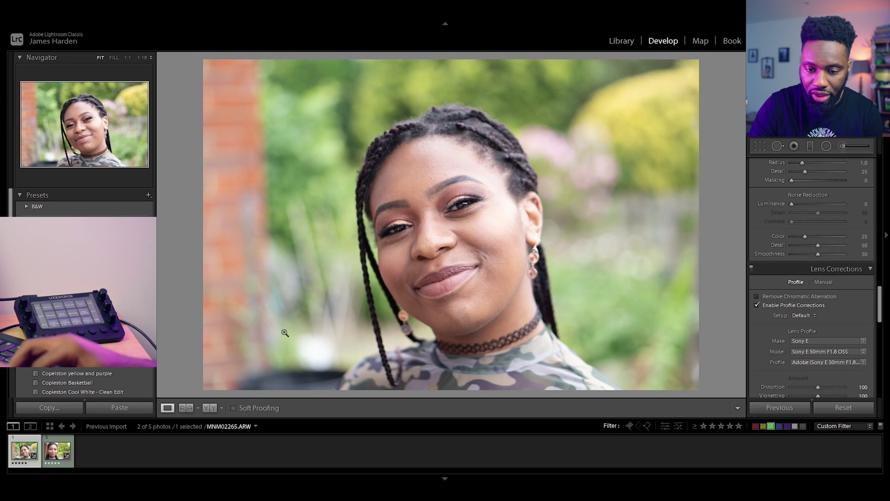
click(235, 213)
click(453, 171)
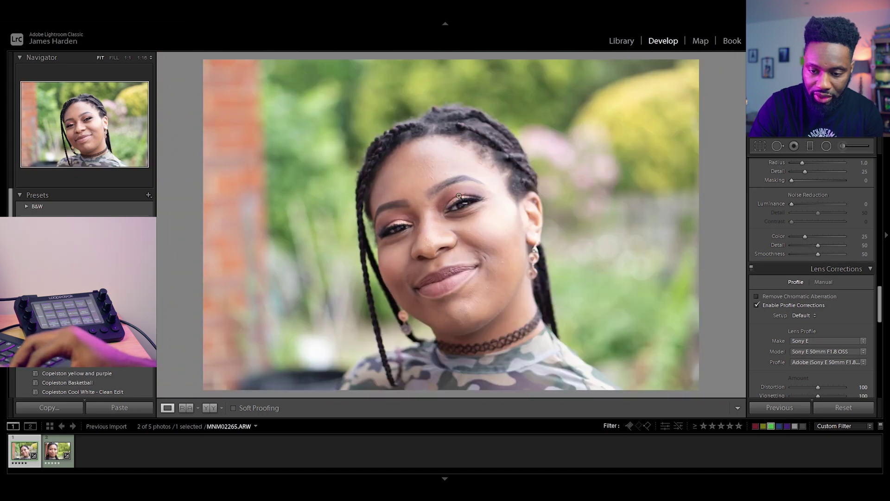
click(464, 203)
drag(509, 177, 459, 246)
click(459, 247)
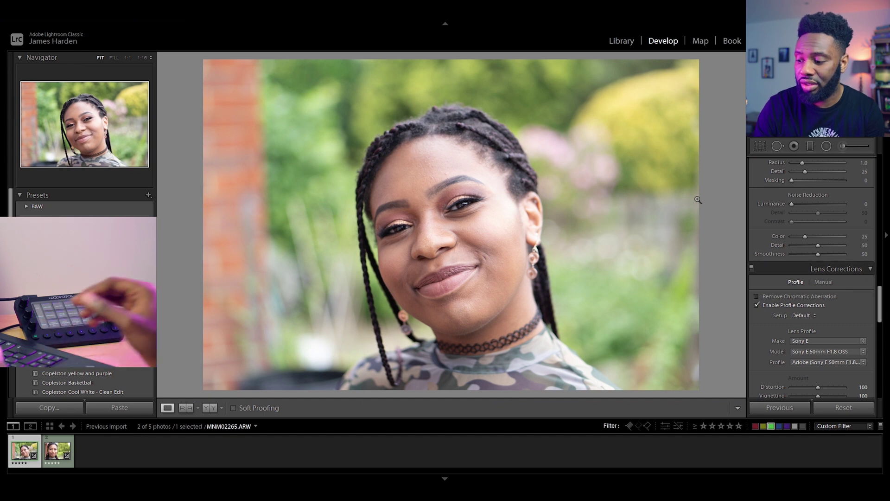
- Shape the tone curve of MNM02265 by slightly lifting the black point and placing points at about 61/59 and 128/122 (input/output)
scroll(861, 228, up, 10)
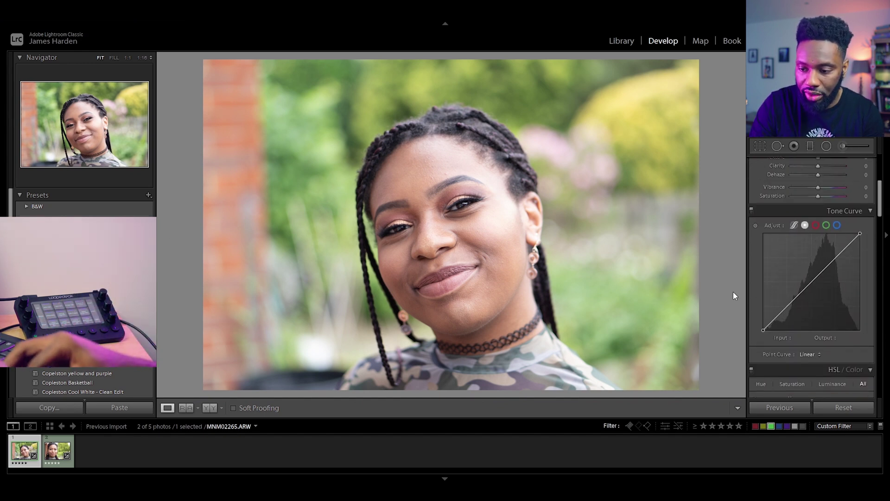
mouse_move(762, 330)
mouse_down()
mouse_move(755, 347)
mouse_move(737, 323)
mouse_move(761, 328)
mouse_up()
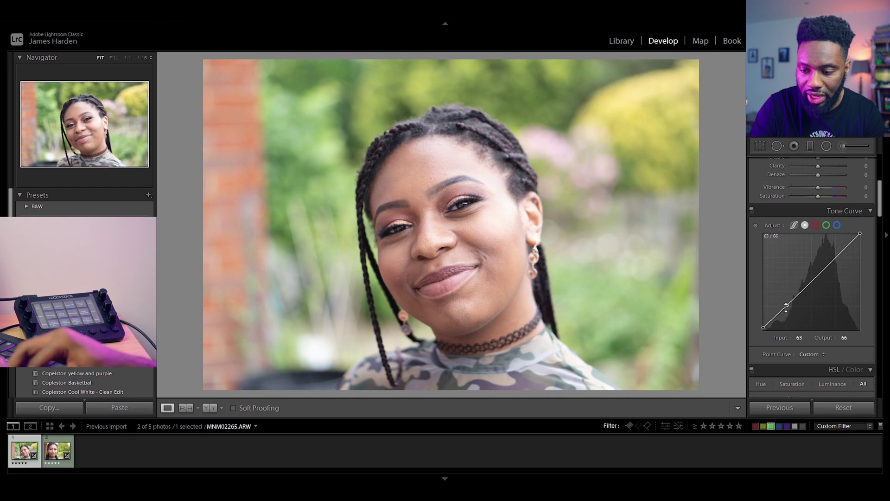
drag(787, 308, 786, 310)
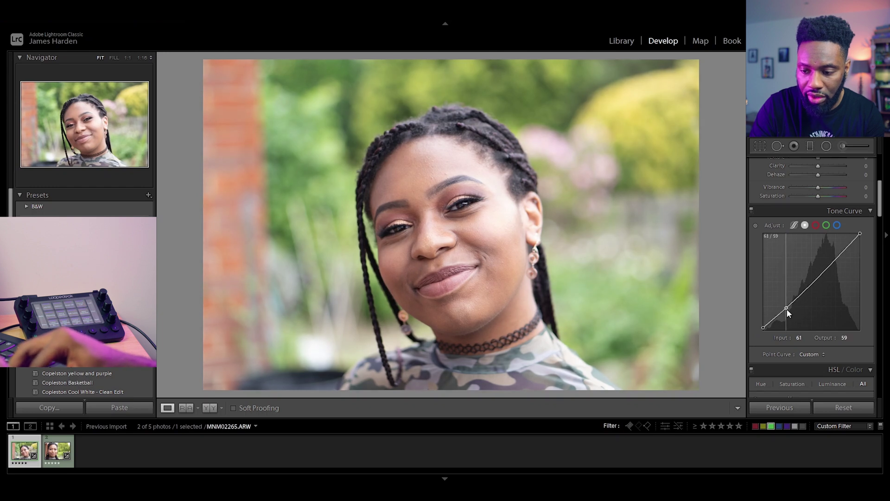
click(812, 281)
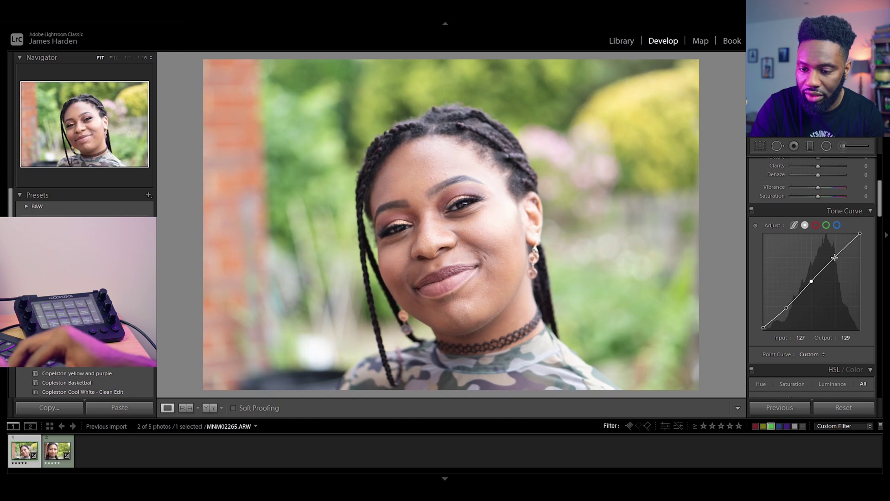
drag(811, 280, 813, 284)
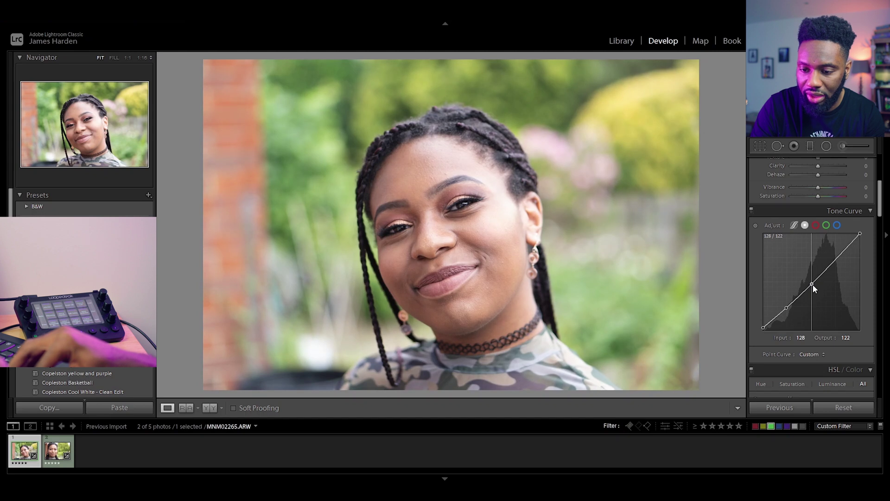
- Lower the white point of MNM02265's tone curve to an output of 247 and set Whites to +10
drag(860, 233, 871, 239)
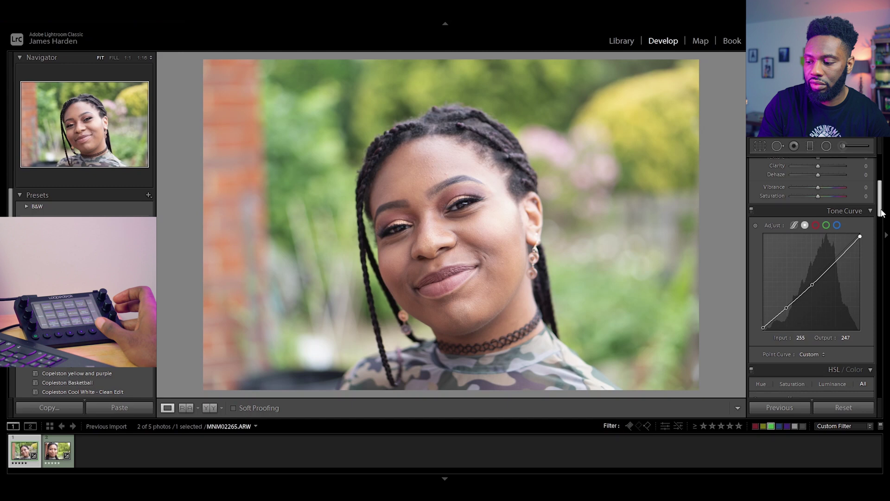
scroll(882, 213, up, 5)
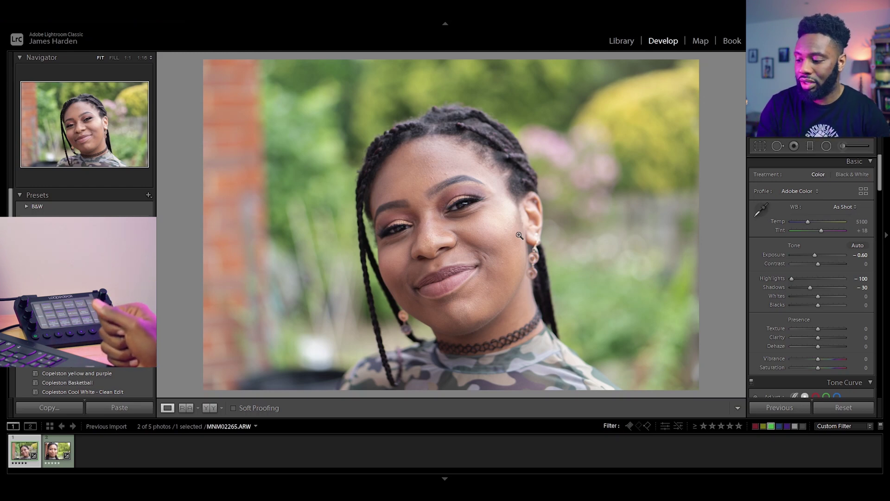
key(plus)
key(plus)
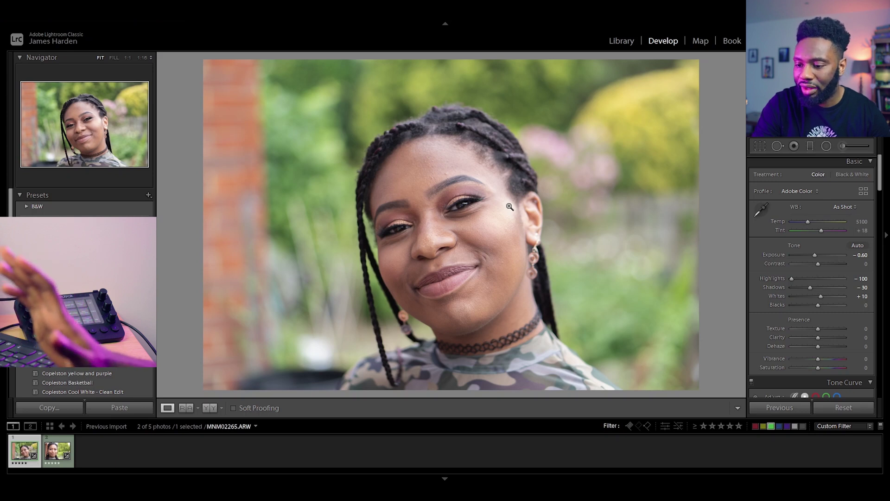
- Set Texture to +27 and Clarity to -15 for MNM02265
key(plus)
key(minus)
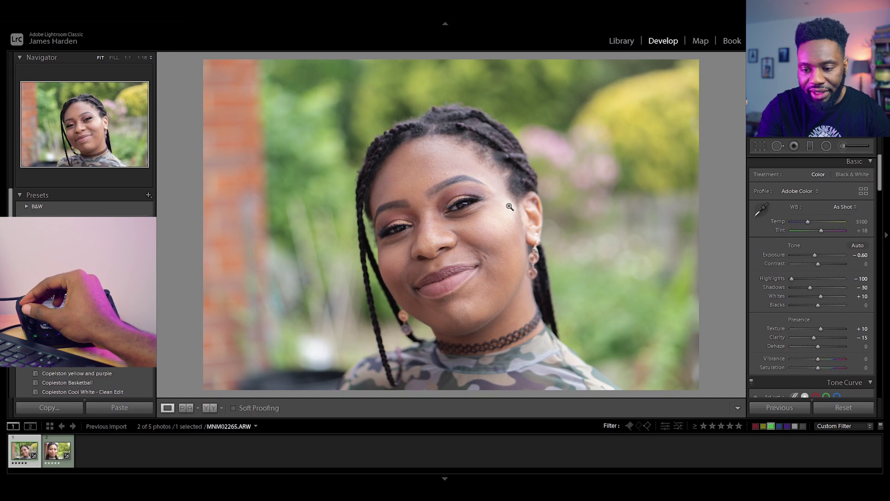
key(plus)
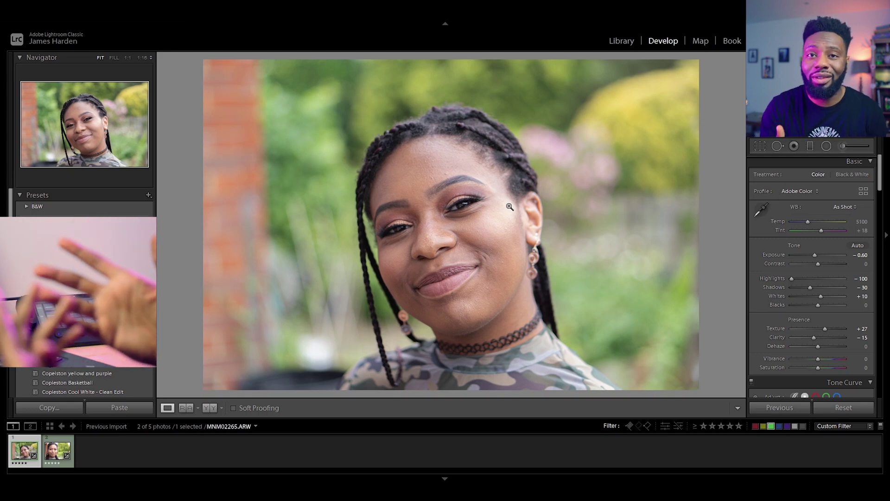
- Try a Saturation of +9, undo it, and set Vibrance to +49 instead
key(equal)
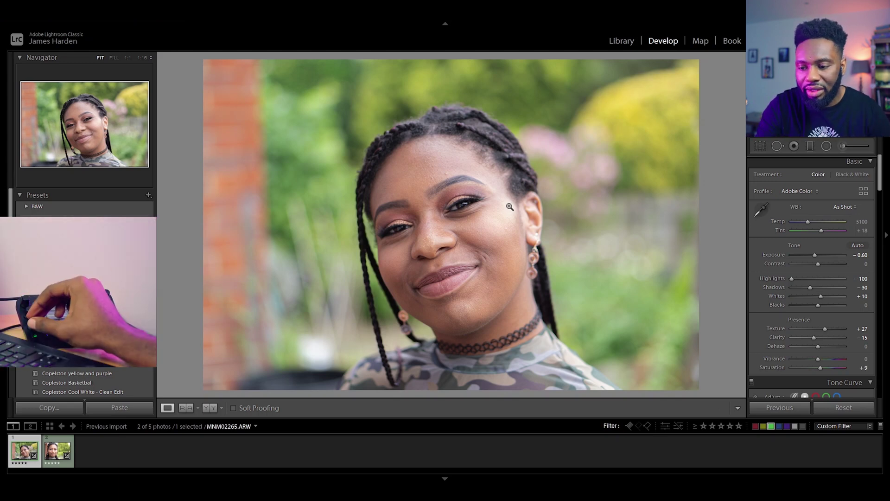
key(ctrl+z)
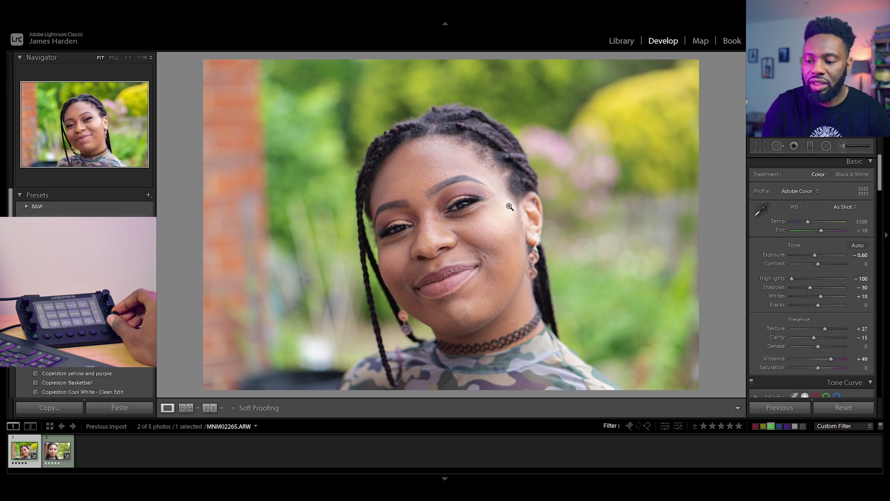
- Sharpen the portrait with Amount 97, Radius 1.4 and Masking 91, previewing the mask so only the edges are sharpened
key(ctrl+8)
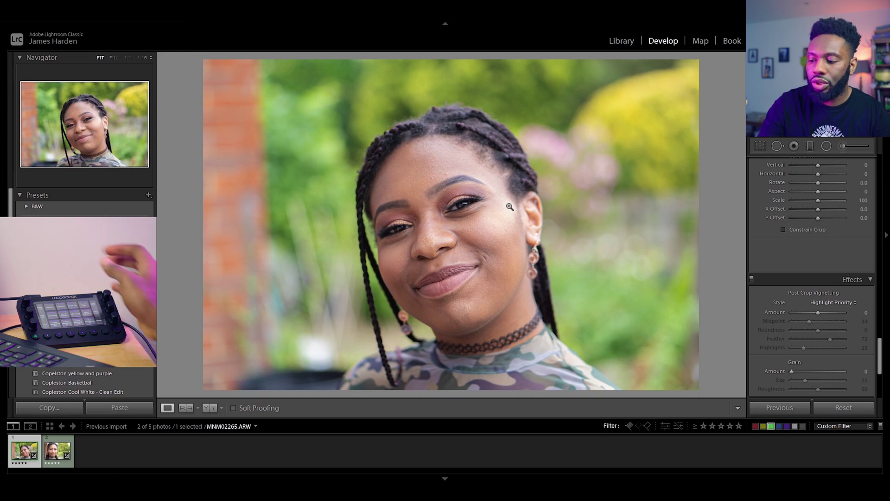
key(ctrl+5)
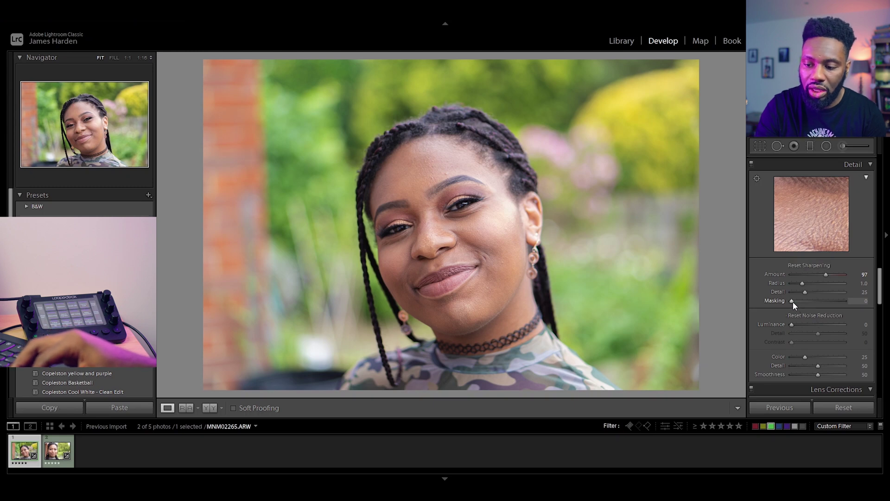
drag(792, 301, 831, 302)
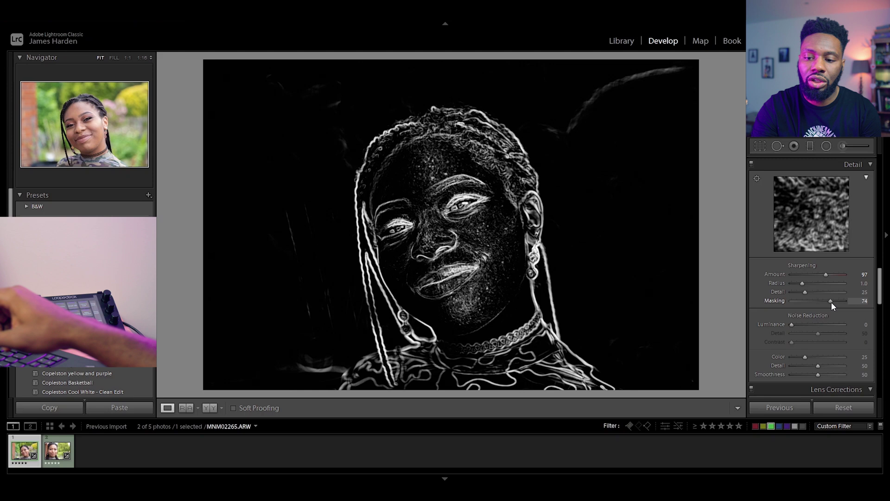
drag(831, 302, 841, 300)
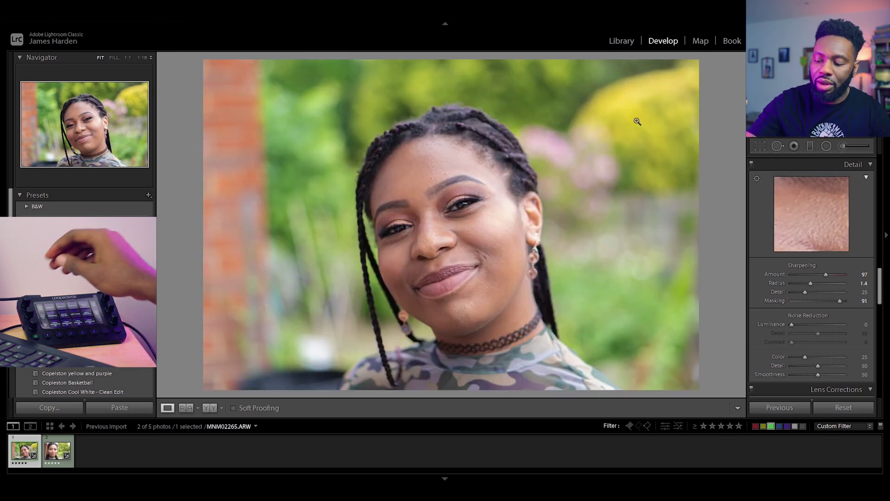
- Tint the shadows with split toning at hue 172 and saturation 11
scroll(804, 238, up, 2)
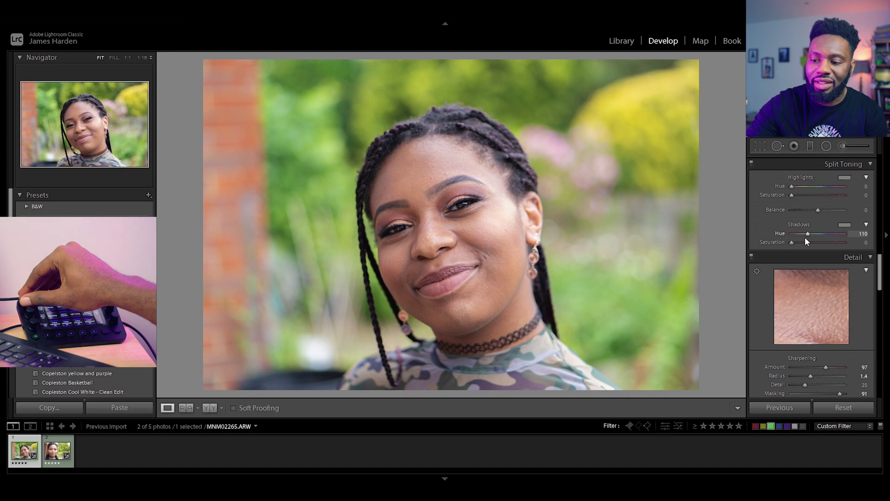
key(Up)
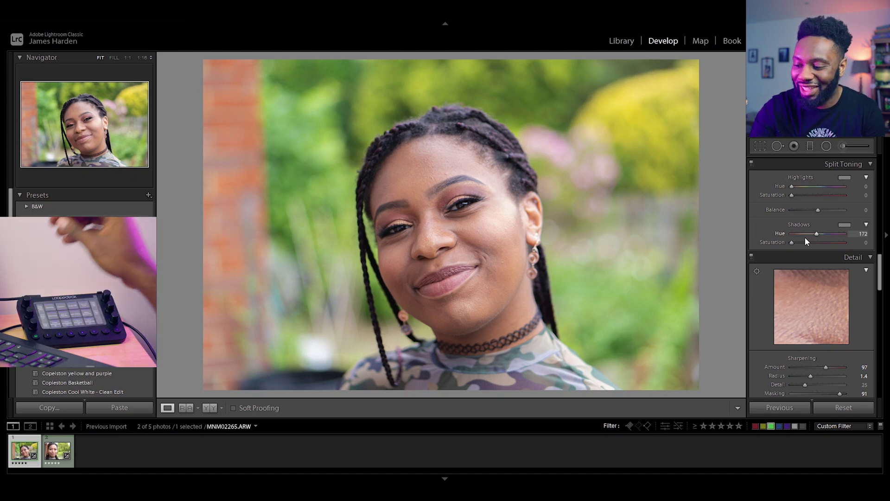
scroll(805, 238, up, 5)
scroll(805, 237, up, 1)
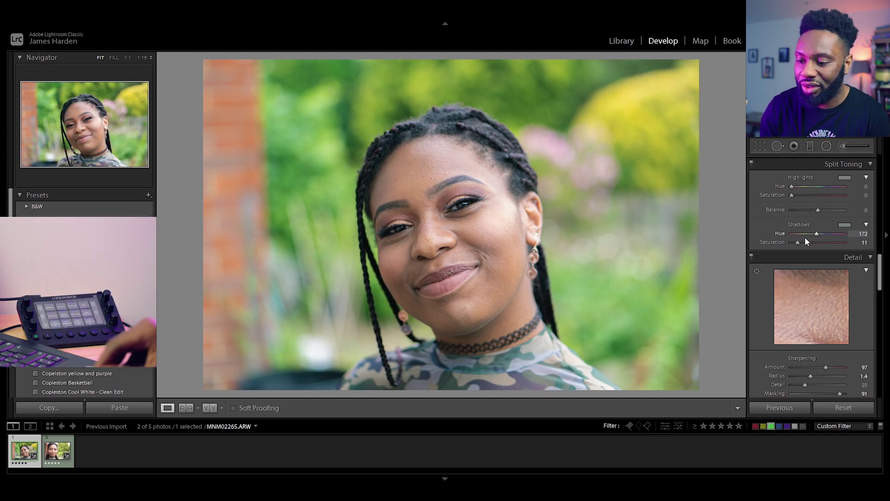
- Tint the highlights with split toning at hue 38 and saturation 20, comparing the photo with and without the effect
scroll(805, 237, up, 5)
scroll(805, 237, down, 3)
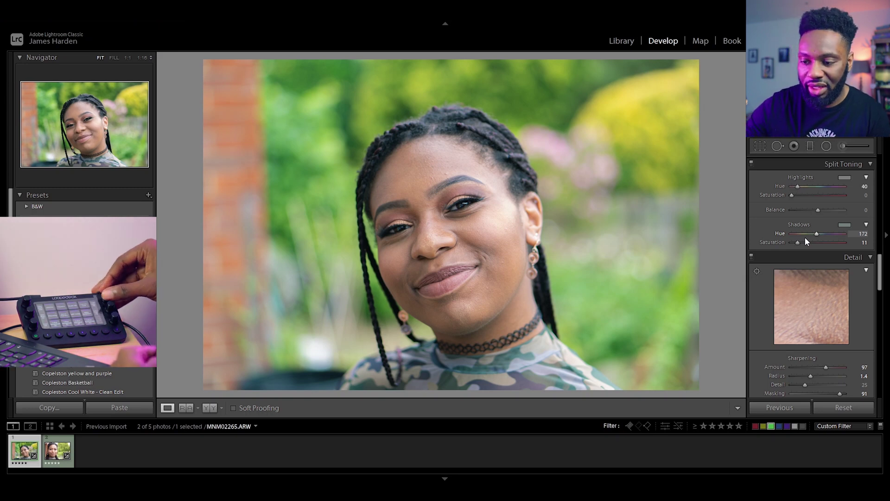
scroll(805, 237, up, 5)
scroll(804, 237, down, 3)
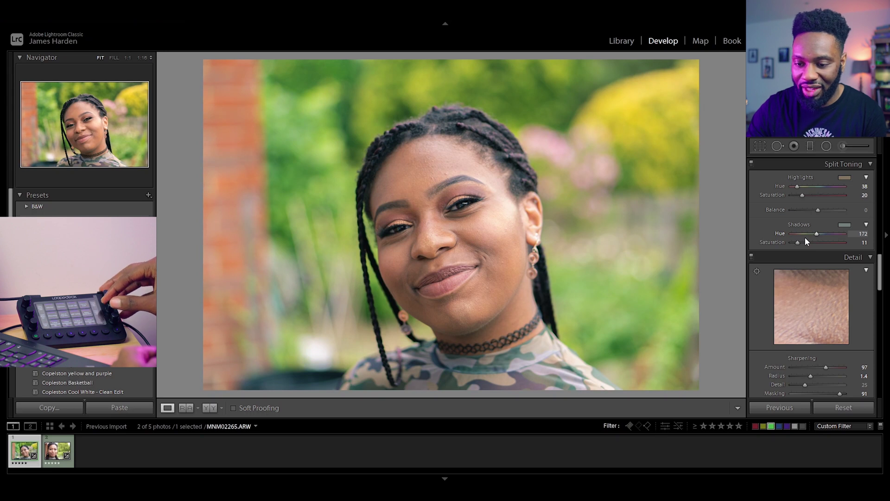
click(751, 164)
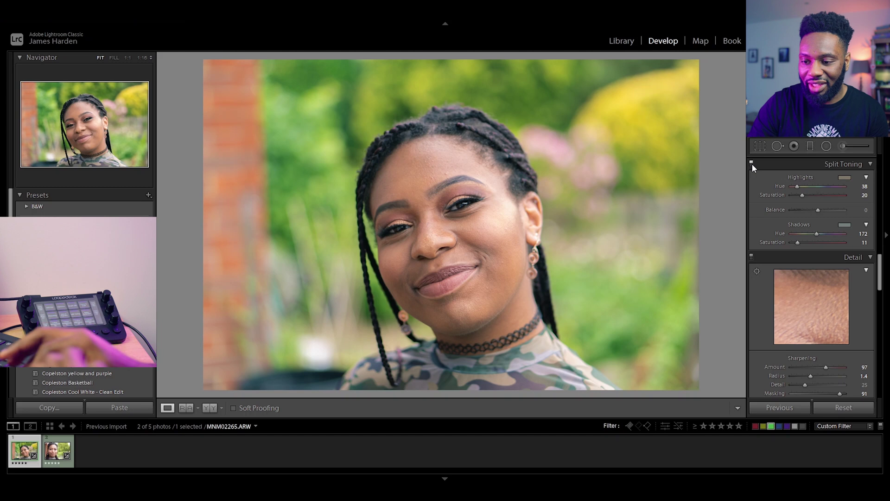
click(751, 164)
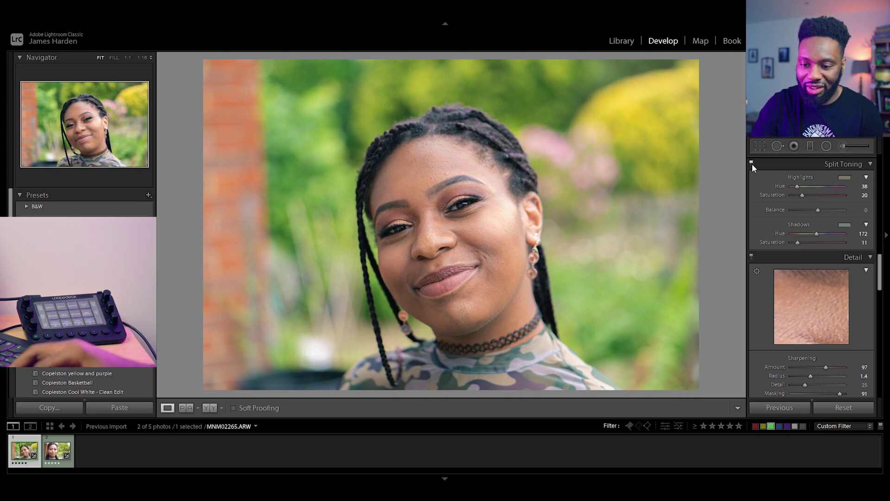
- Change the split-toning shadows to hue 203 and saturation 15, comparing the photo with and without the effect
key(Up)
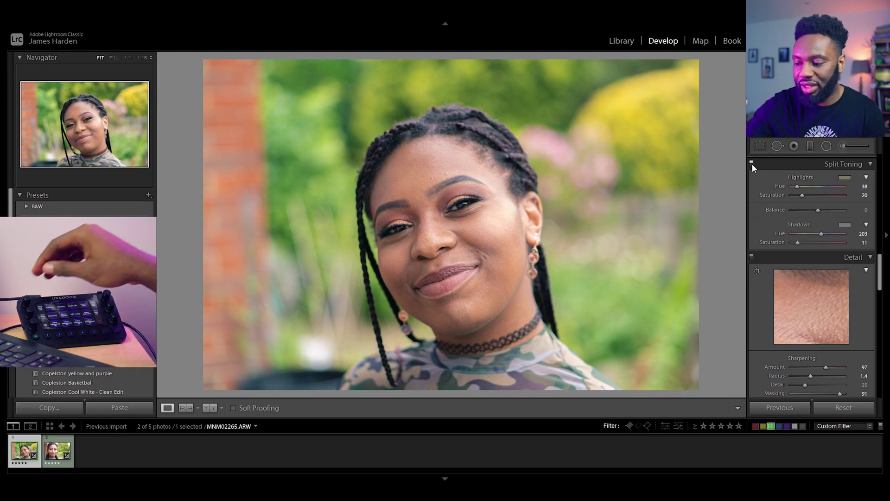
key(Up)
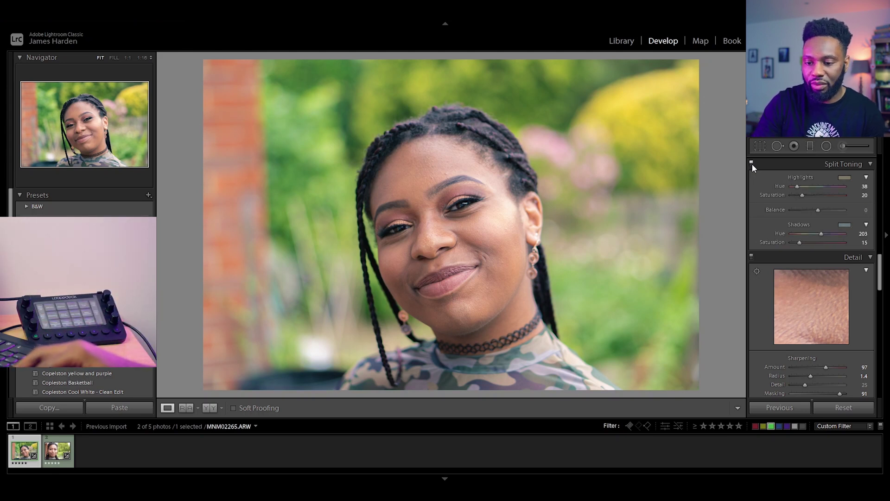
click(752, 163)
click(751, 163)
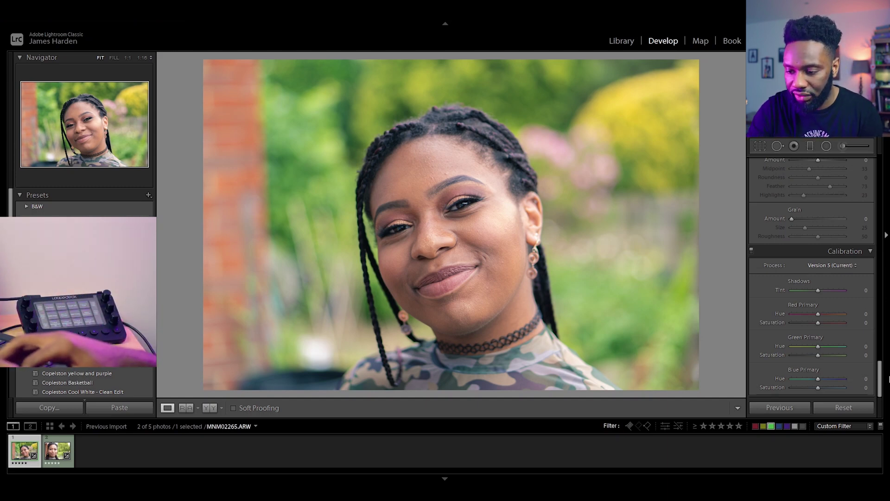
- Lower Vibrance to +46 and set magenta to saturation +24 and luminance -15, checking the hair at 1:1 magnification
drag(879, 376, 889, 163)
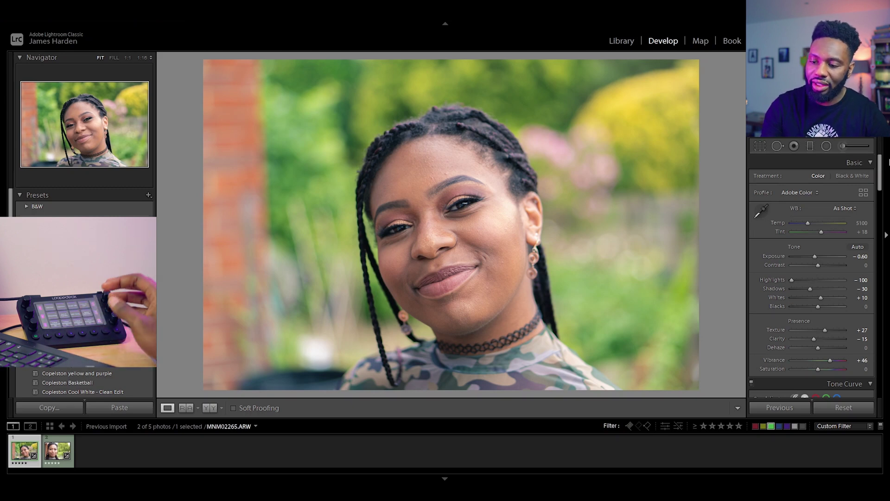
key(ctrl+3)
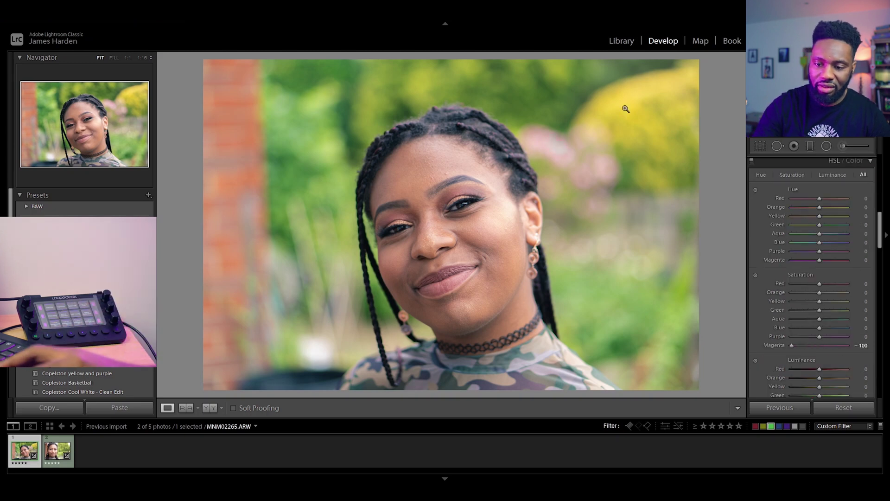
click(469, 133)
key(ctrl+equal)
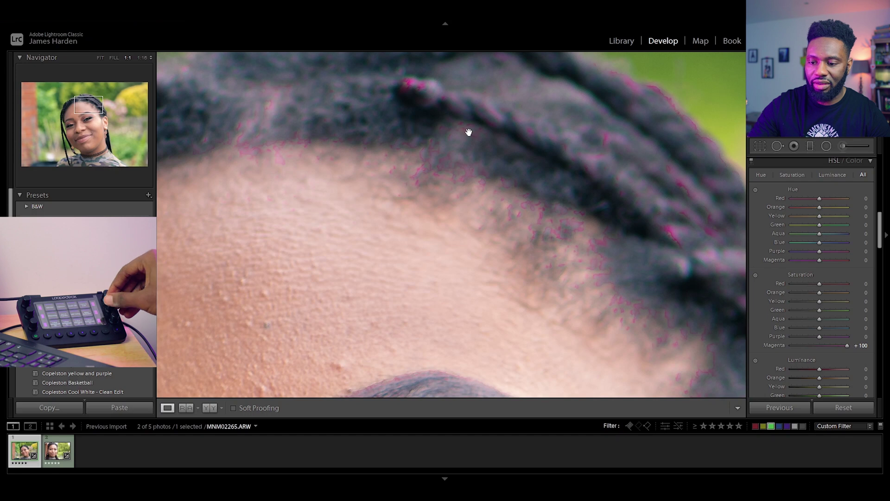
drag(880, 235, 880, 241)
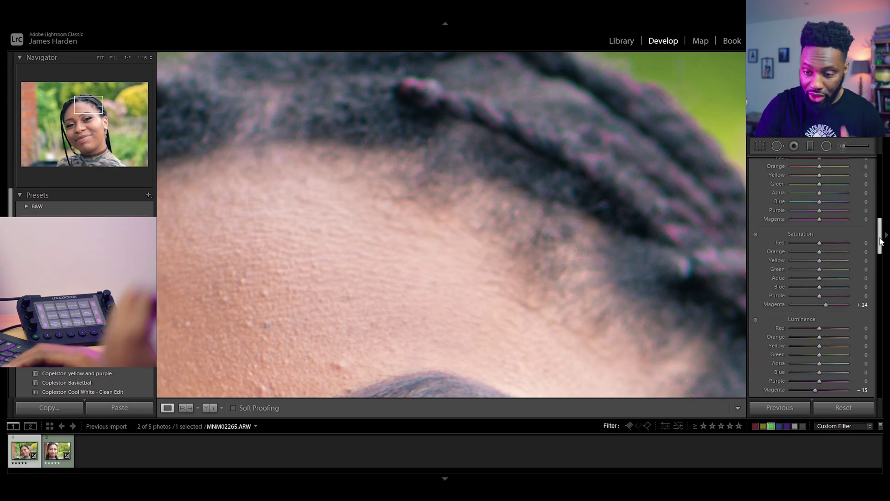
click(613, 229)
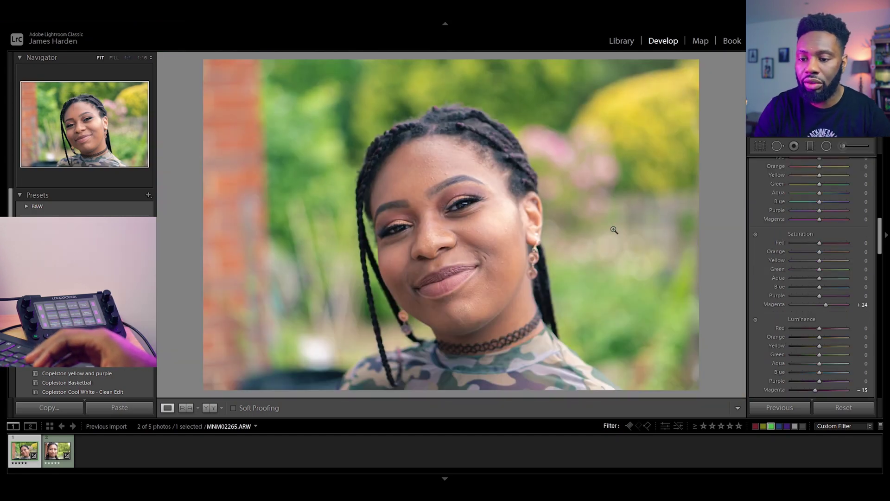
- Set blue to hue +58 and saturation +11, and shift the green hue to +44
key(equal)
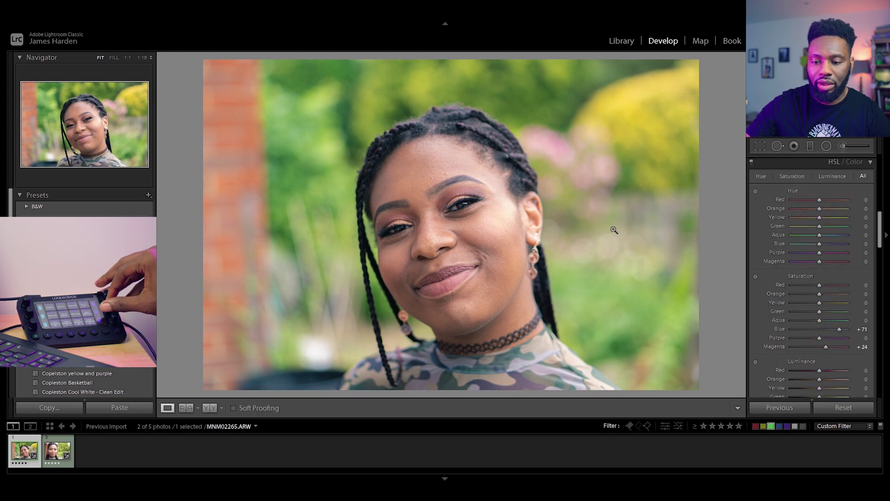
key(equal)
key(minus)
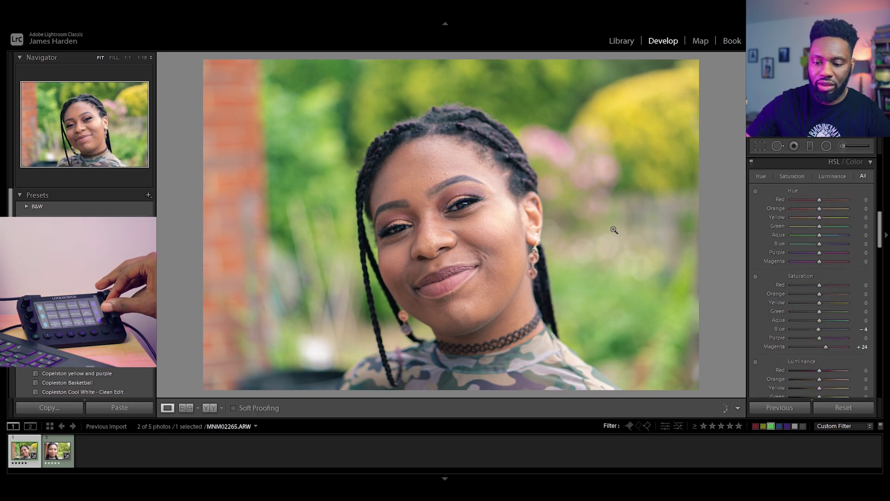
key(equal)
key(minus)
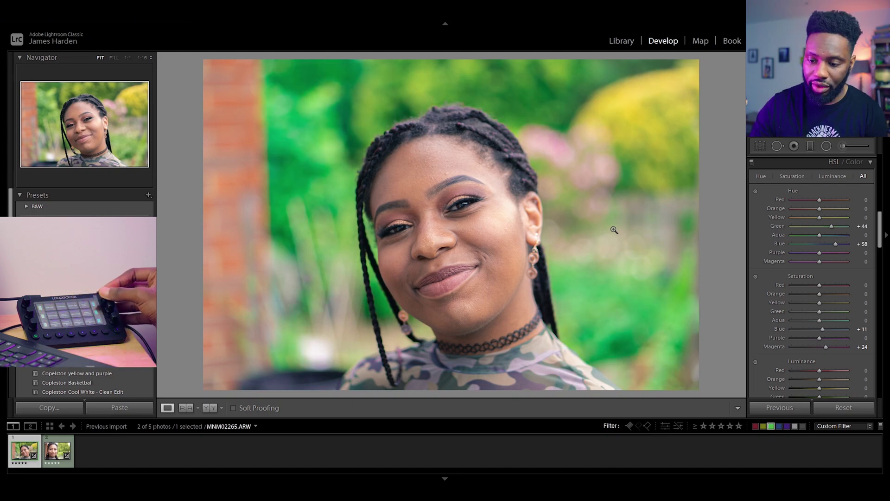
- Raise the green hue to +69 and undo the latest adjustment
key(equal)
key(equal)
key(equal)
key(equal)
key(equal)
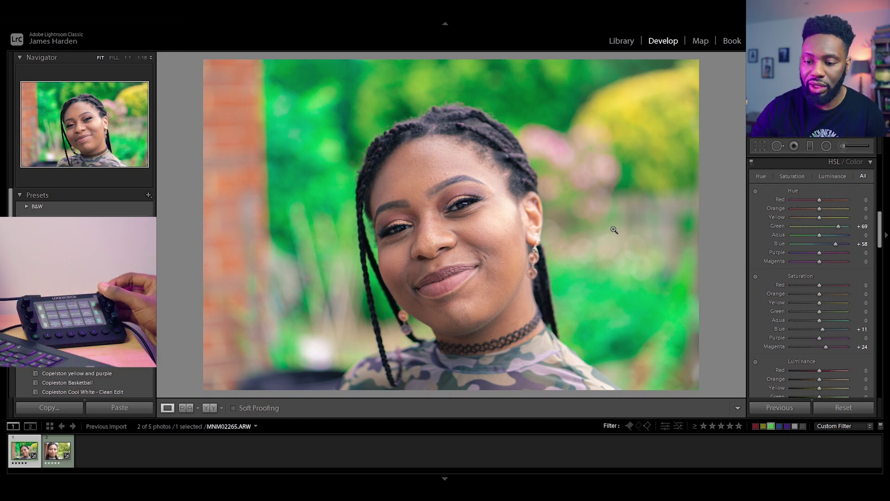
key(ctrl+z)
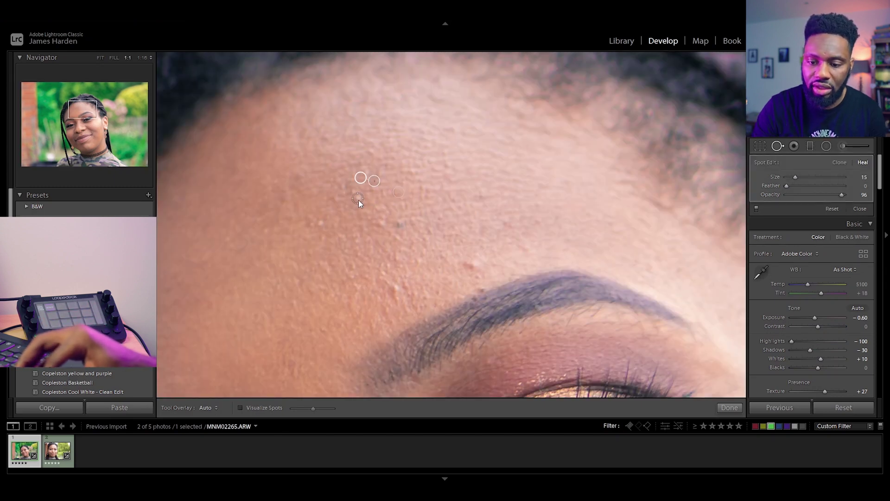
- Heal the blemishes on the forehead above the eyebrow using a healing spot size of 15
click(317, 222)
drag(387, 277, 392, 299)
click(469, 267)
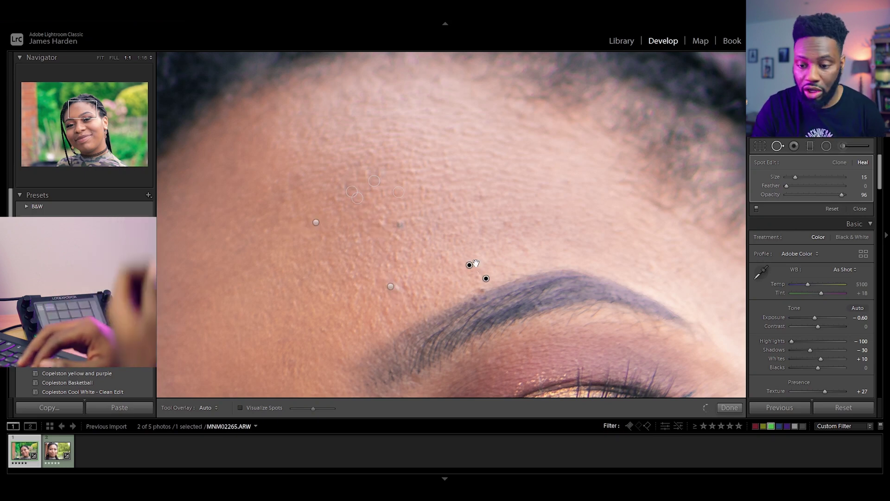
click(398, 223)
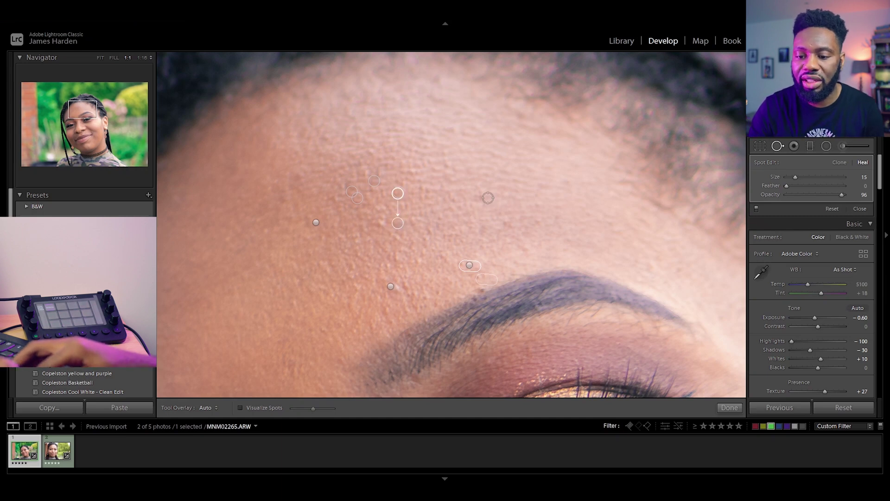
click(477, 197)
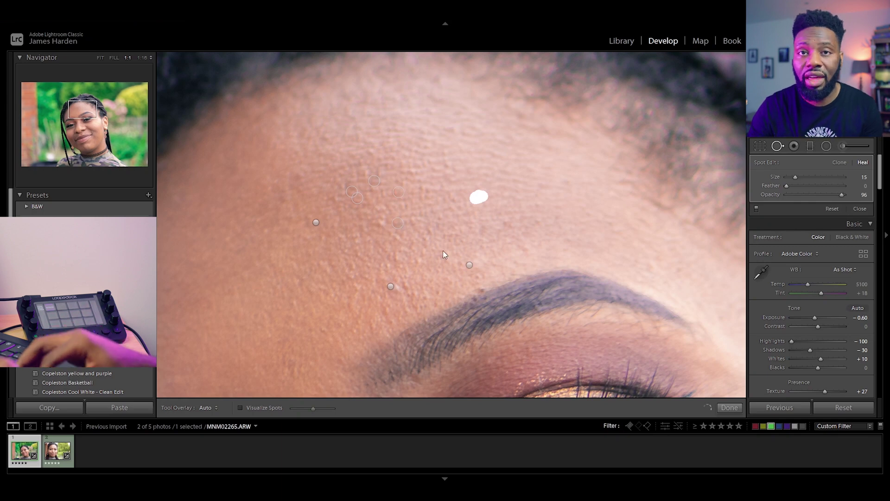
- Heal the marks on the skin between the eyebrows
drag(73, 114, 77, 121)
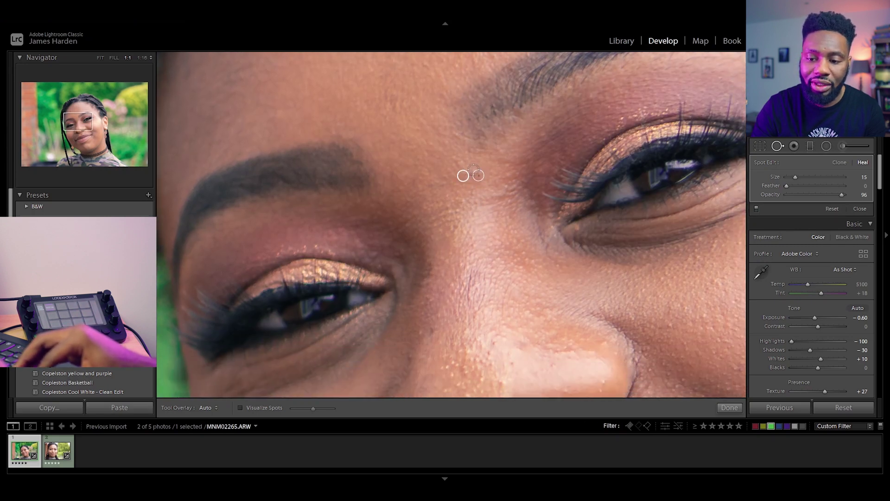
drag(471, 171, 460, 167)
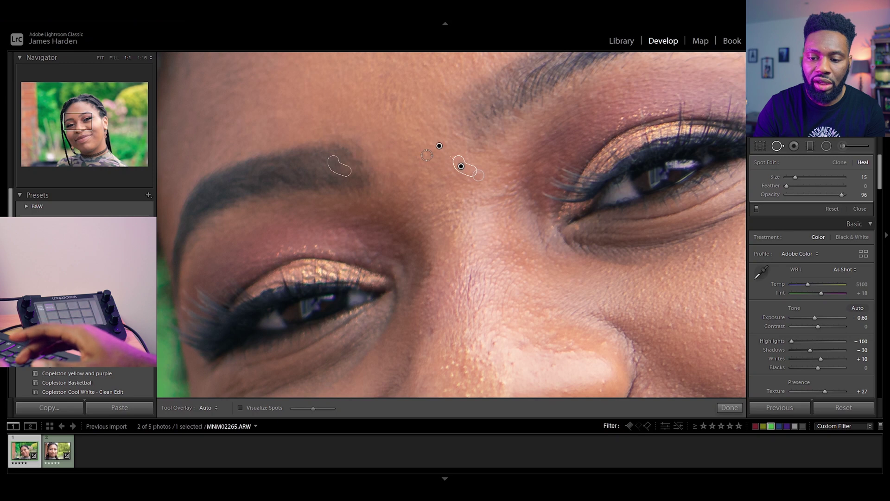
drag(439, 145, 419, 44)
- Heal the small blemishes on the cheeks and around the mouth, reducing the healing spot size to 10
scroll(399, 229, down, 3)
click(401, 230)
click(390, 255)
drag(425, 265, 476, 246)
drag(427, 305, 437, 303)
drag(440, 315, 449, 314)
click(459, 334)
drag(451, 276, 465, 259)
drag(602, 332, 612, 330)
drag(597, 314, 606, 313)
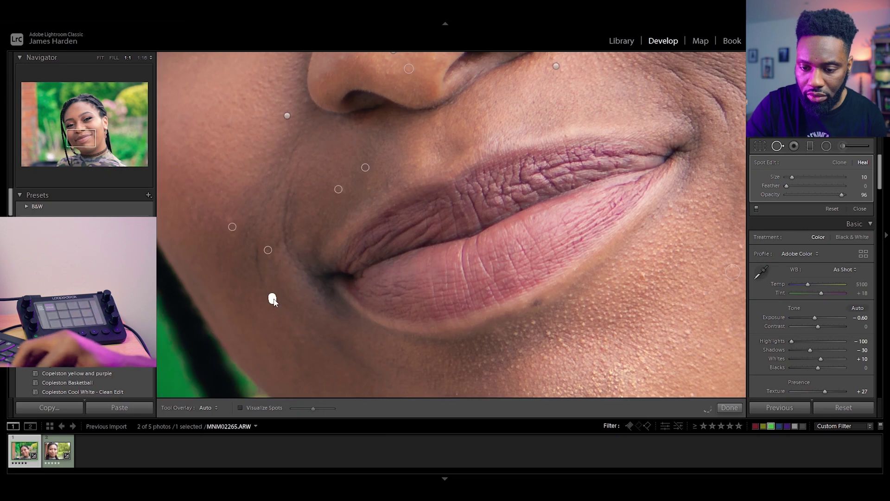
drag(490, 346, 512, 332)
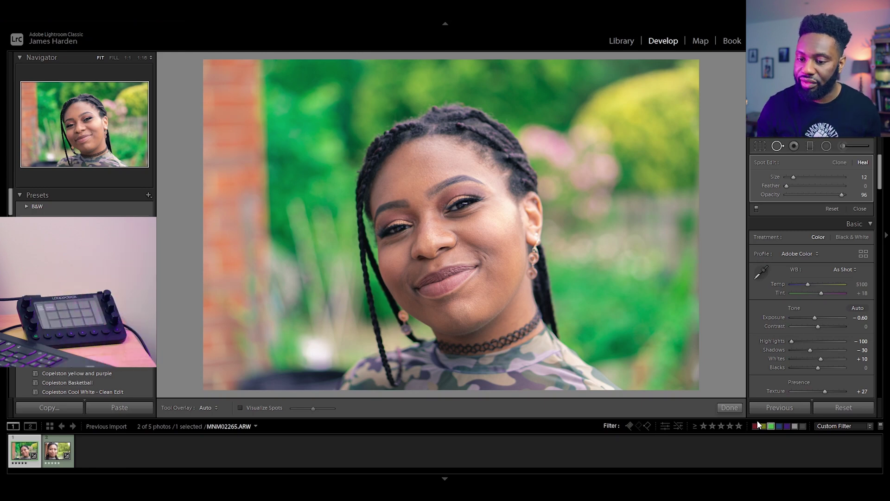
- Set up an adjustment brush with Shadows -20, size 11, flow 24 and Auto Mask, showing the mask overlay at 1:1 magnification
key(k)
key(z)
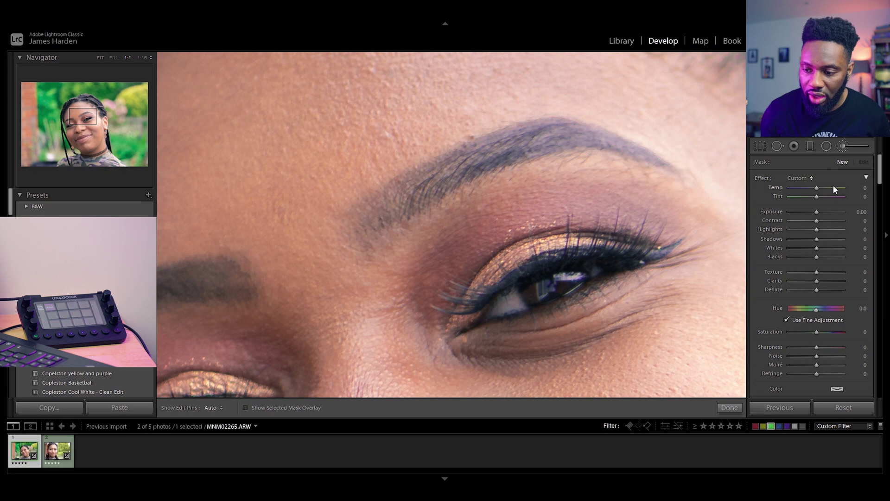
click(810, 239)
key(o)
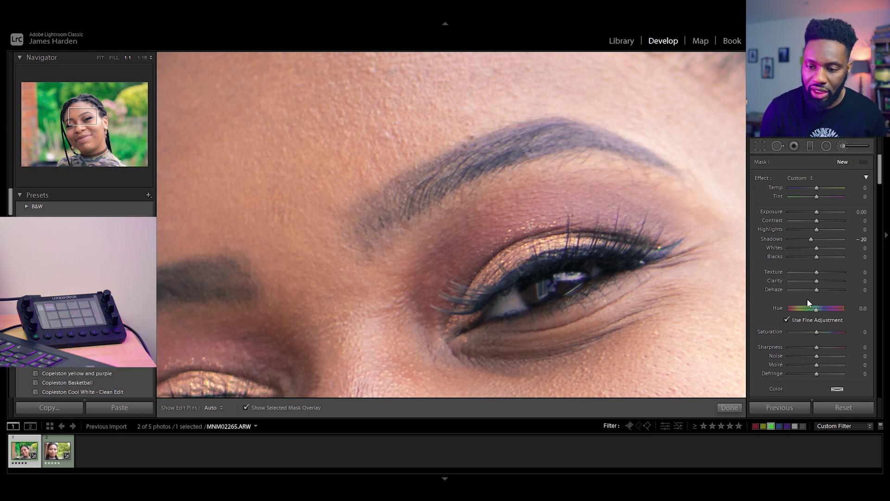
mouse_move(367, 222)
mouse_down()
mouse_move(422, 204)
mouse_move(432, 191)
mouse_move(388, 209)
mouse_move(444, 173)
mouse_up()
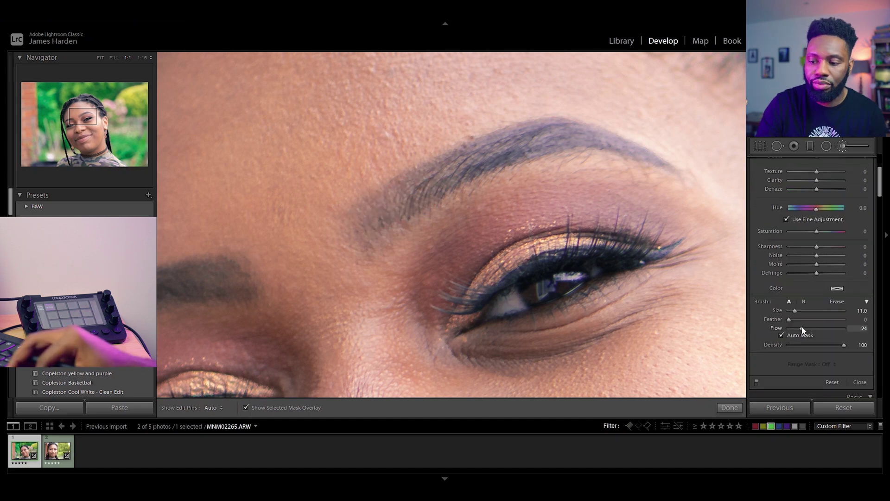
- Paint the brush mask over both eyebrows, undoing the last stroke and erasing the spill at the outer end
key(h)
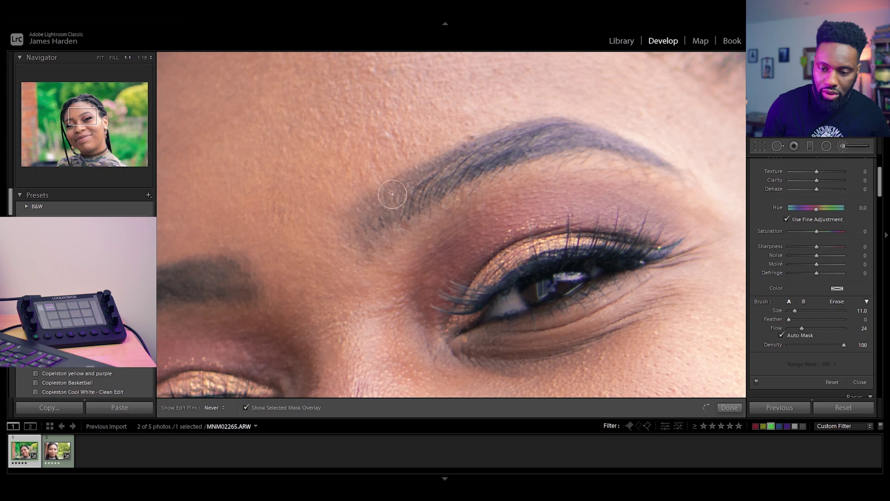
mouse_move(448, 167)
mouse_down()
mouse_move(473, 162)
mouse_move(389, 213)
mouse_move(439, 187)
mouse_move(390, 223)
mouse_move(464, 167)
mouse_move(518, 147)
mouse_move(496, 147)
mouse_move(566, 141)
mouse_up()
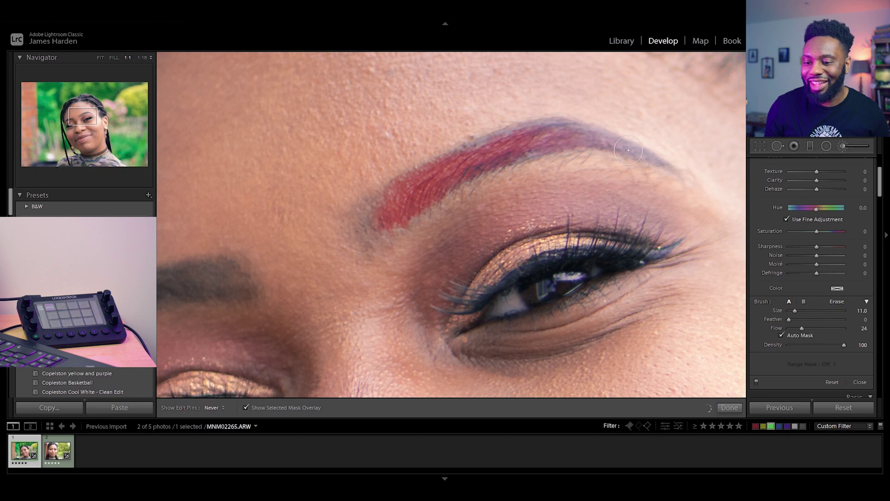
mouse_move(536, 130)
mouse_down()
mouse_move(461, 156)
mouse_move(513, 141)
mouse_move(571, 140)
mouse_move(655, 165)
mouse_move(546, 147)
mouse_move(433, 198)
mouse_up()
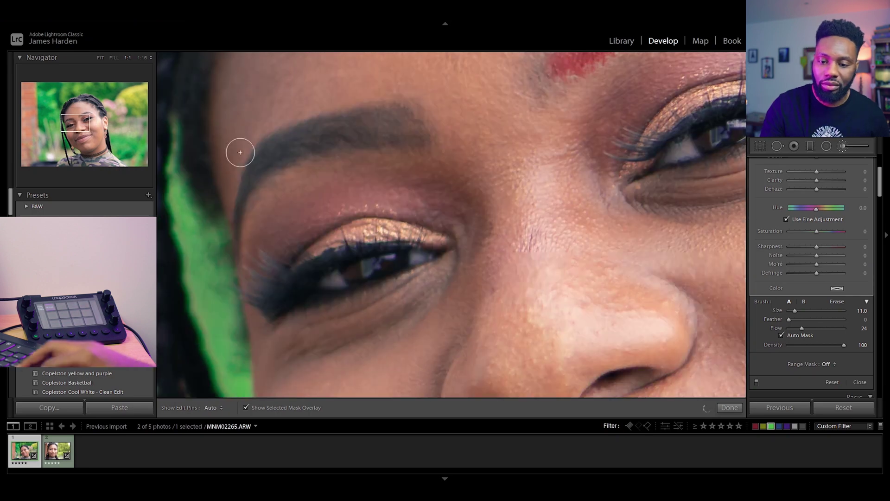
mouse_move(238, 149)
mouse_down()
mouse_move(260, 163)
mouse_move(359, 133)
mouse_move(266, 178)
mouse_up()
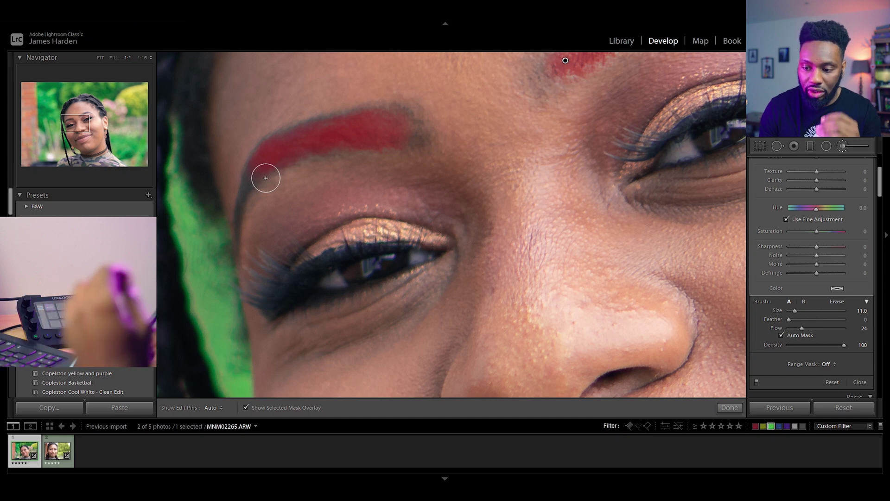
key(alt)
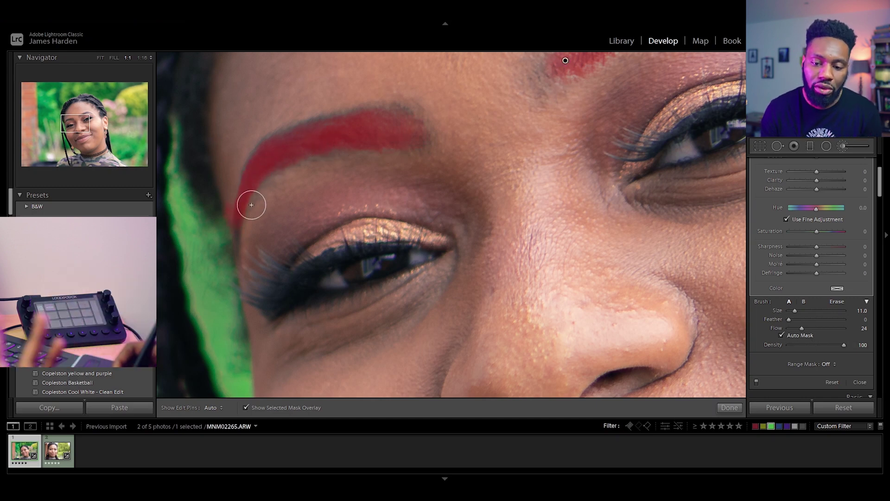
key(ctrl+z)
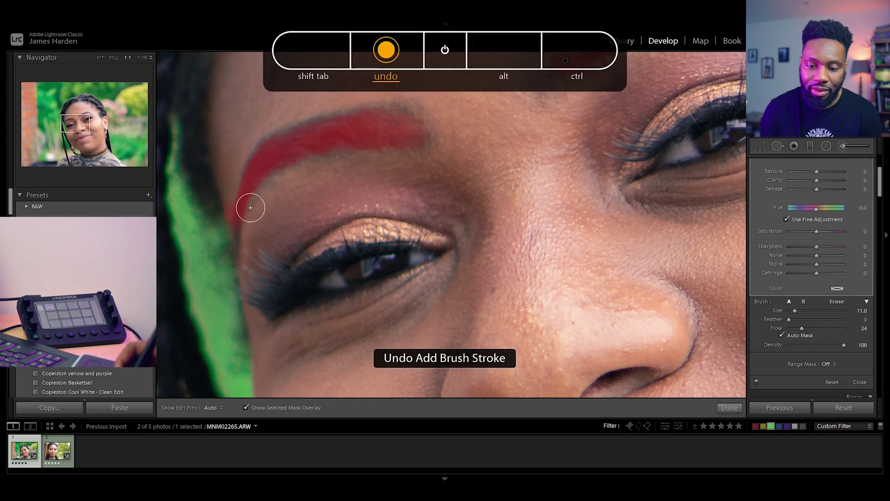
key(alt)
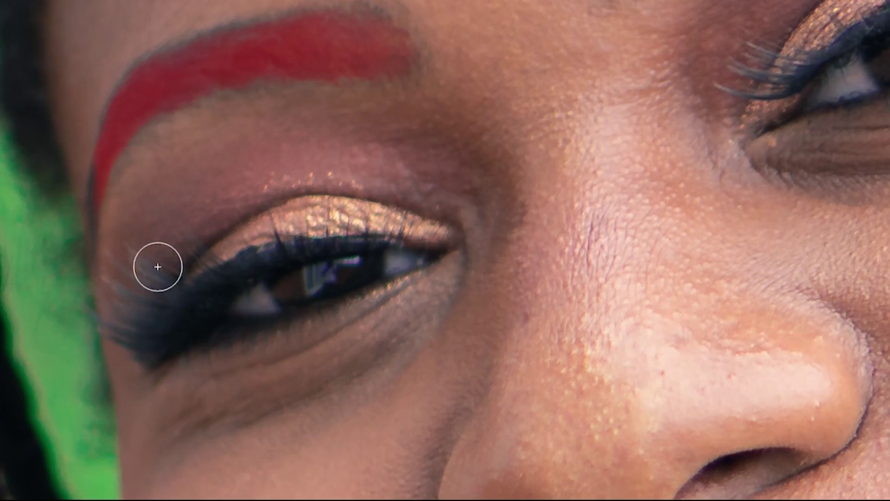
- Extend the mask over the upper lashes of both eyes with a size 5 brush and set its Shadows to -73
mouse_move(277, 257)
mouse_down()
mouse_move(368, 243)
mouse_move(286, 262)
mouse_up()
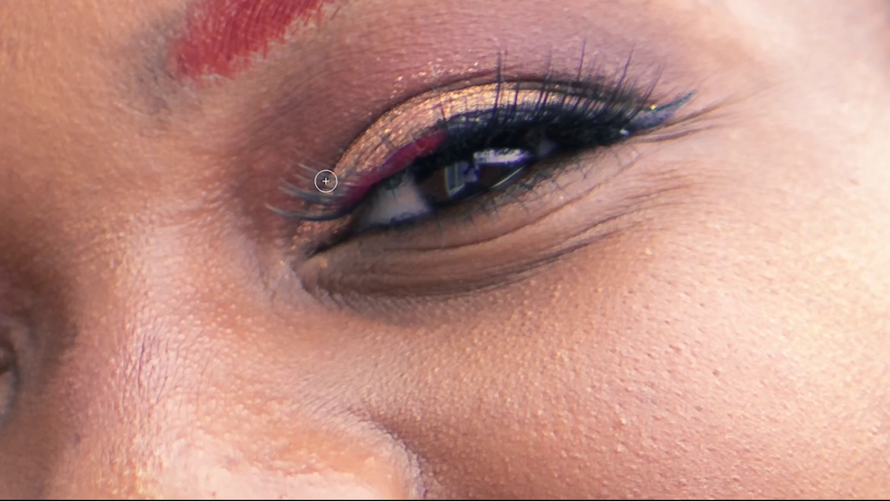
mouse_move(324, 181)
mouse_down()
mouse_move(322, 214)
mouse_move(536, 119)
mouse_move(624, 127)
mouse_move(524, 105)
mouse_move(308, 168)
mouse_move(568, 98)
mouse_up()
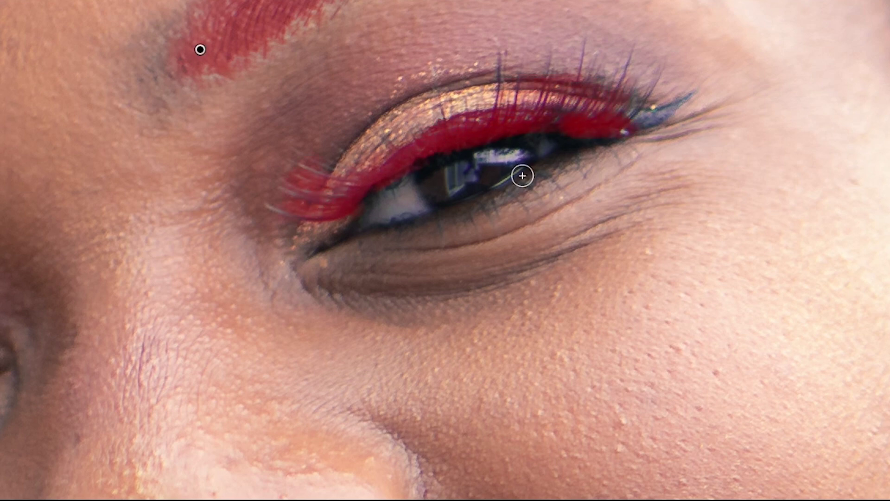
key(z)
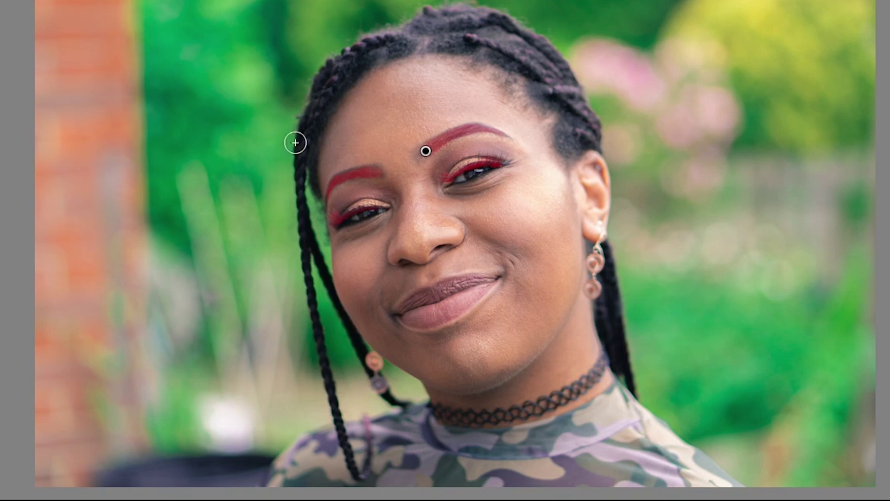
mouse_move(313, 137)
mouse_down()
mouse_move(320, 114)
mouse_move(406, 55)
mouse_move(475, 59)
mouse_move(479, 71)
mouse_move(553, 109)
mouse_move(564, 101)
mouse_move(566, 139)
mouse_up()
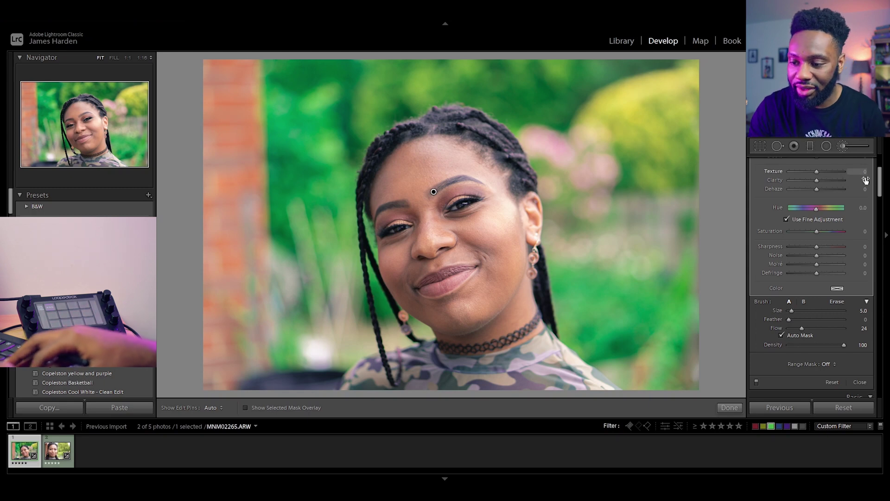
scroll(877, 175, up, 3)
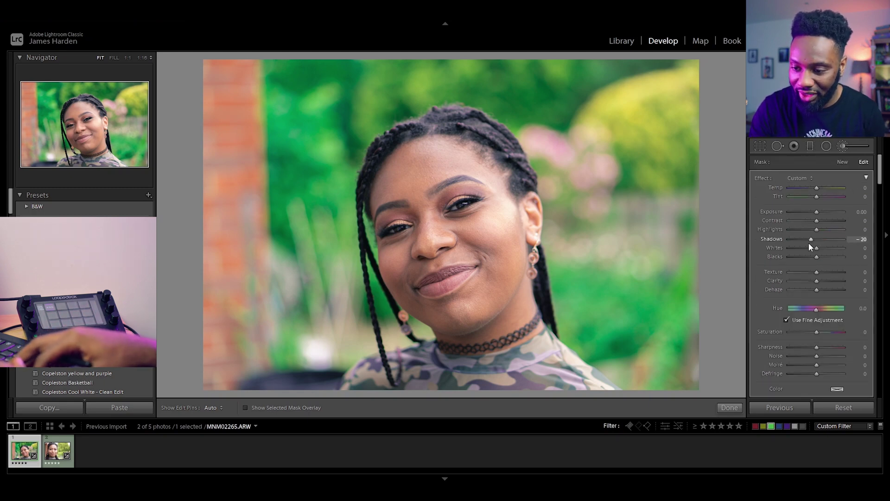
click(794, 233)
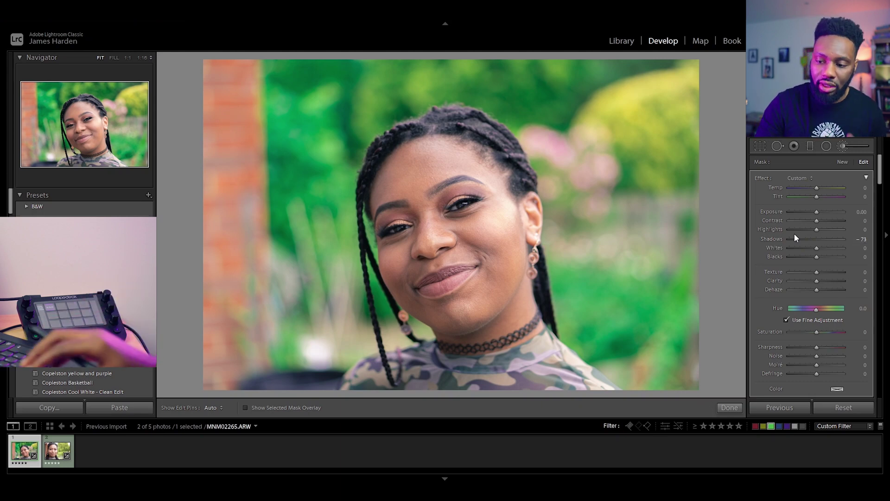
- Create a new brush mask with size 5 and flow 100 and paint it over the irises of both eyes
click(842, 162)
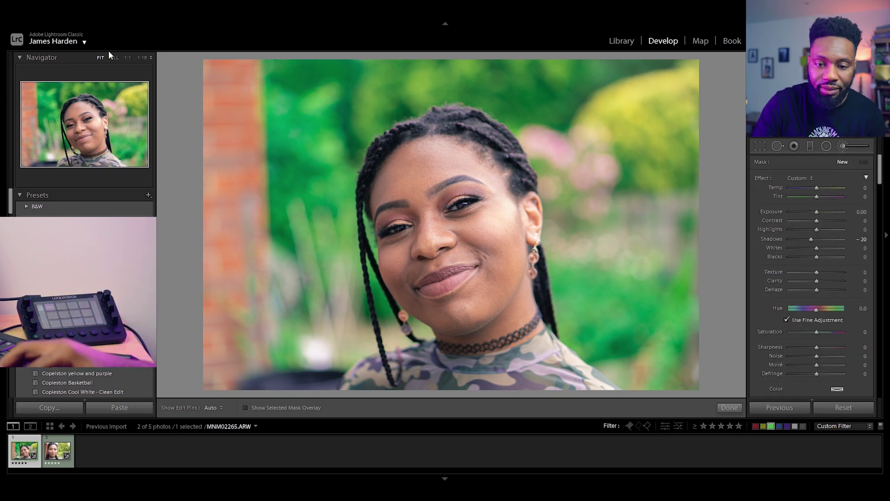
click(141, 57)
click(128, 57)
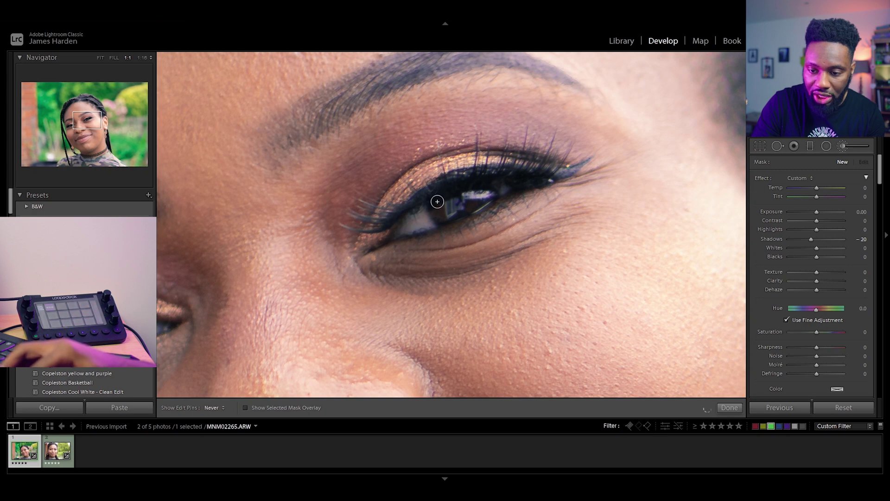
click(464, 203)
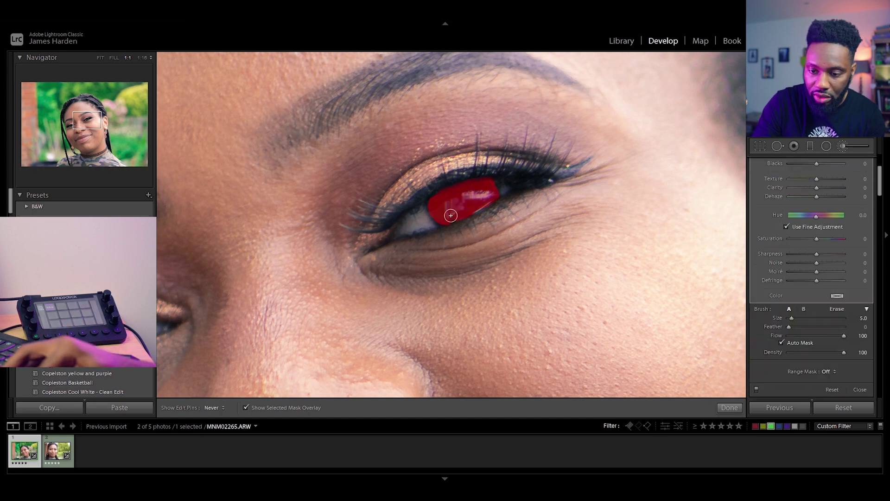
key(alt)
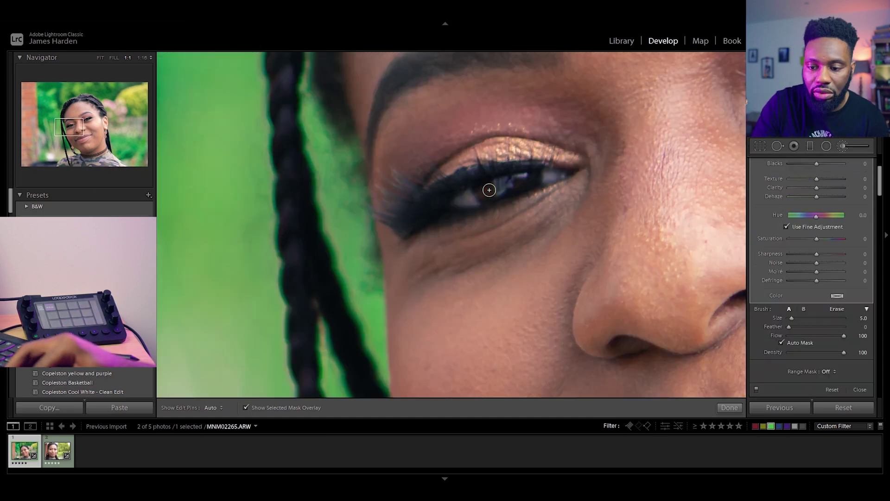
mouse_move(489, 190)
mouse_down()
mouse_move(506, 184)
mouse_move(485, 196)
mouse_move(527, 207)
mouse_up()
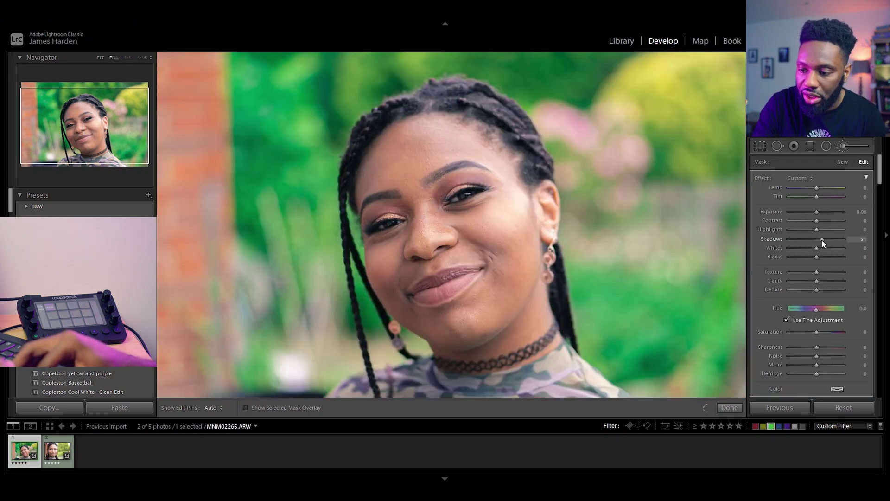
- Set the eye mask to Exposure 0.10, Contrast 30, Shadows 23 and Whites 71
drag(817, 248, 841, 250)
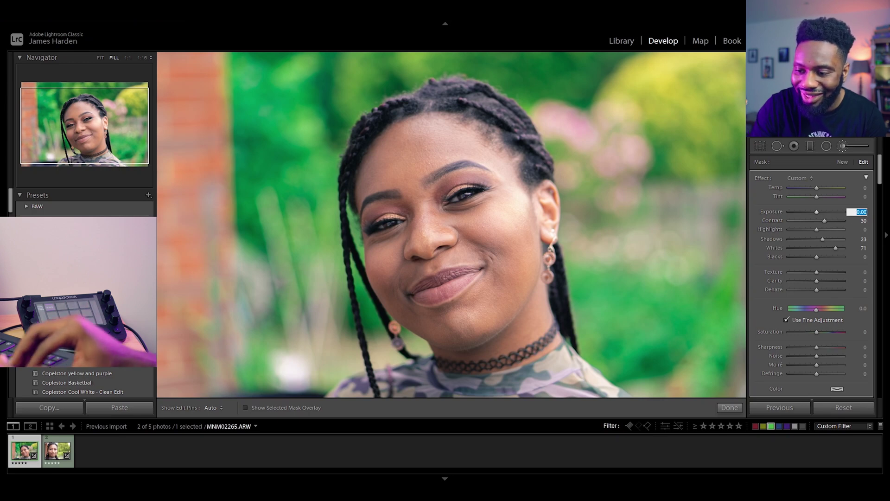
key(Up)
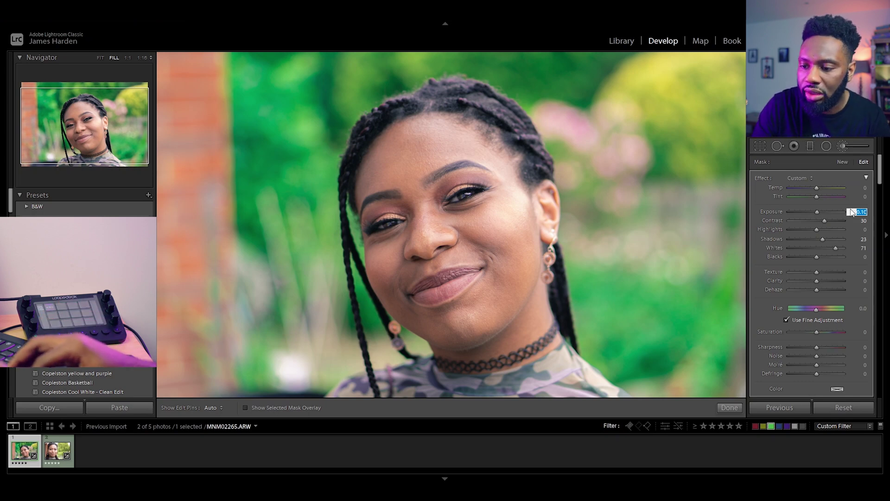
- Create a new brush mask and paint it over the lips, checking the coverage with the mask overlay in the full view
click(846, 162)
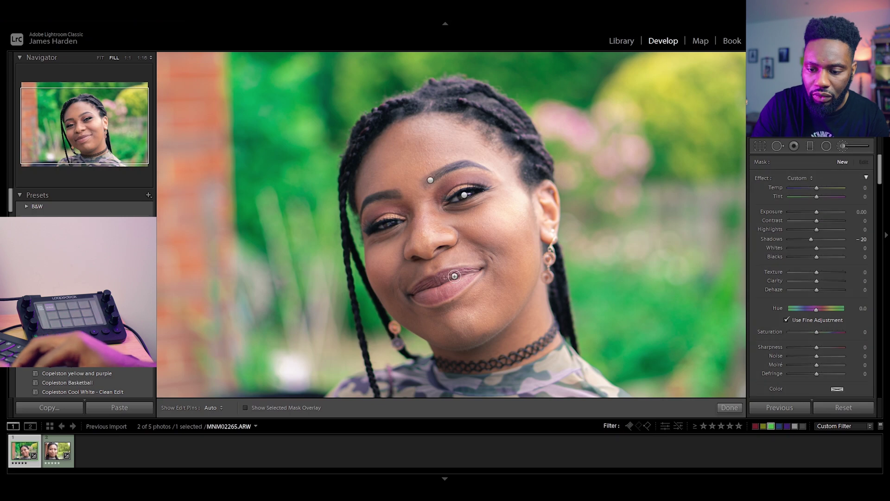
key(z)
click(82, 135)
drag(81, 135, 85, 139)
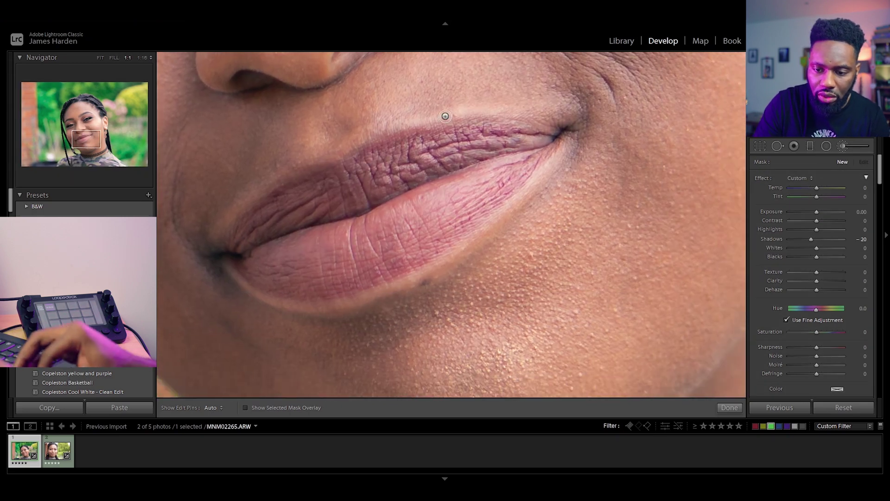
scroll(377, 185, up, 5)
scroll(377, 184, down, 1)
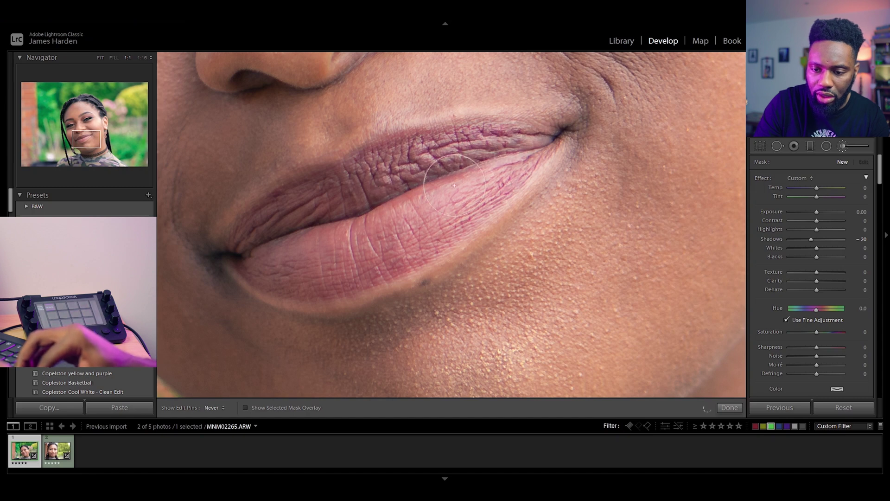
key(h)
mouse_move(386, 189)
mouse_down()
mouse_move(394, 185)
mouse_move(418, 227)
mouse_move(510, 185)
mouse_move(533, 162)
mouse_up()
key(o)
key(h)
key(z)
key(z)
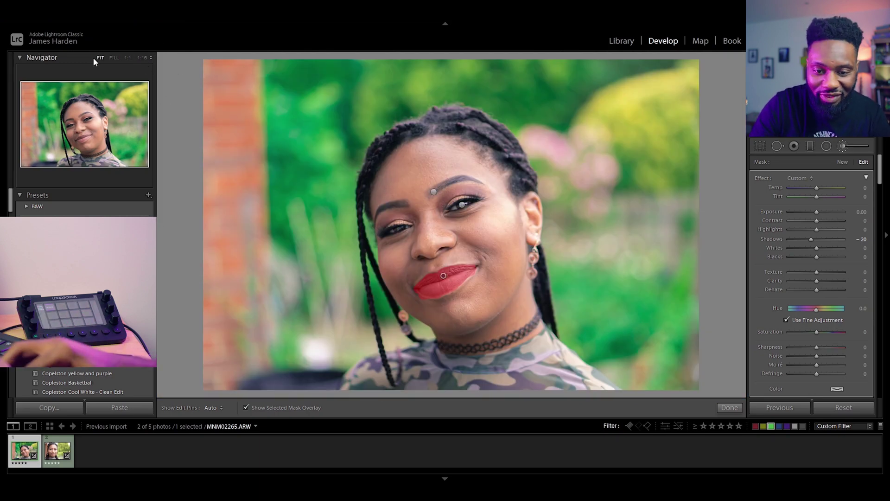
- Refine the lip mask along the edges and corners of the mouth at 1:1 magnification
click(128, 57)
key(h)
mouse_move(243, 303)
mouse_down()
mouse_move(284, 328)
mouse_move(340, 320)
mouse_move(207, 263)
mouse_move(318, 146)
mouse_move(556, 106)
mouse_move(573, 151)
mouse_up()
key(o)
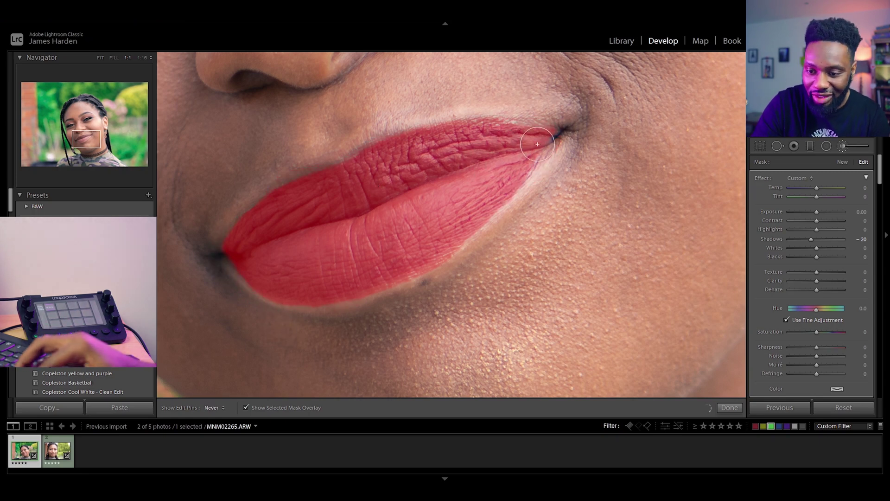
- Hide the lip mask overlay and set the lip adjustment to Contrast 21 and Saturation 13 in the full view
key(z)
key(h)
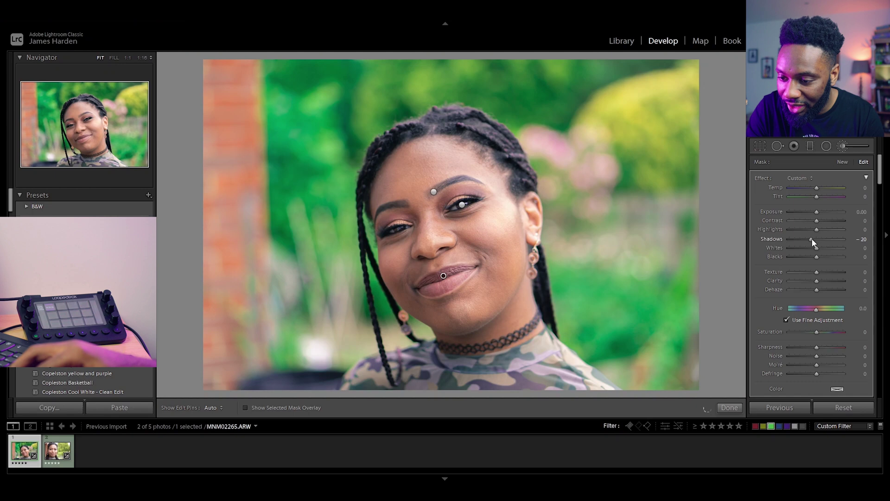
drag(817, 221, 819, 221)
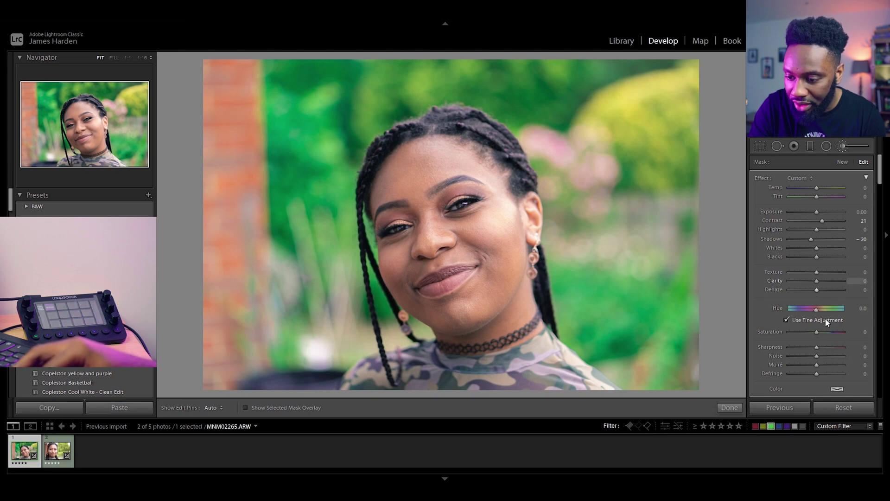
drag(817, 332, 820, 332)
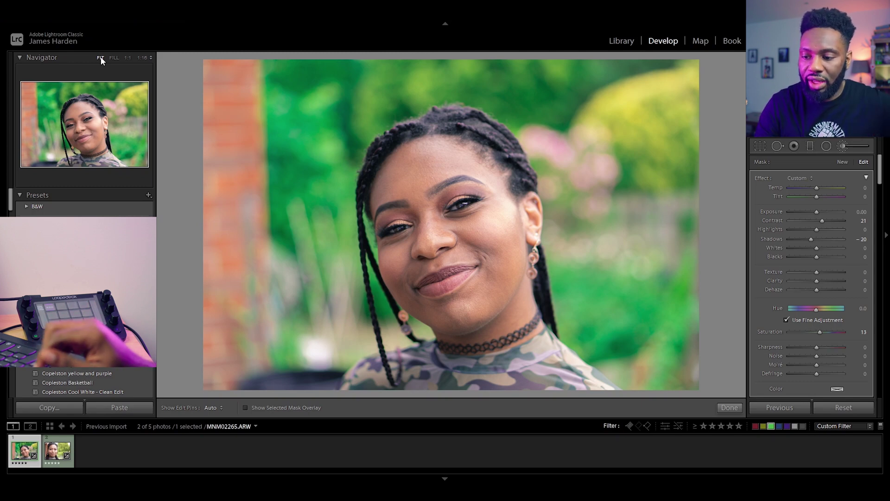
- Copy the edited portrait's develop settings and paste them onto the second portrait, MNM02271.ARW
key(ctrl+shift+c)
click(54, 438)
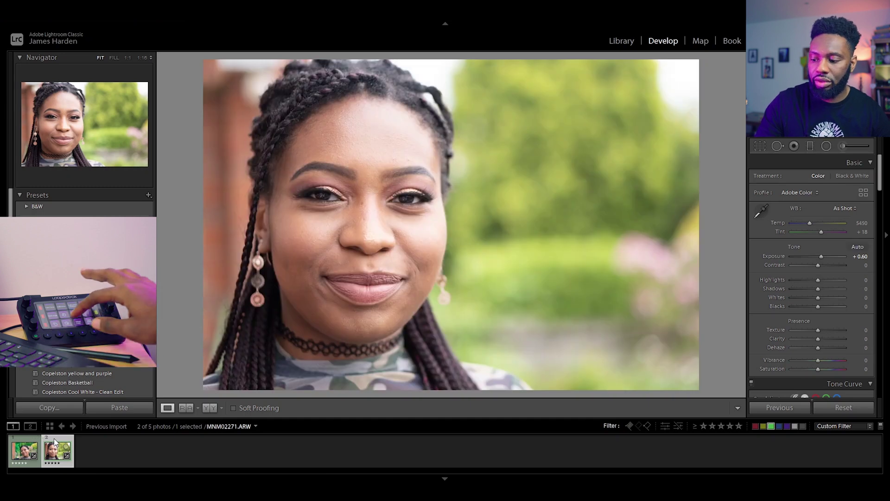
key(ctrl+shift+v)
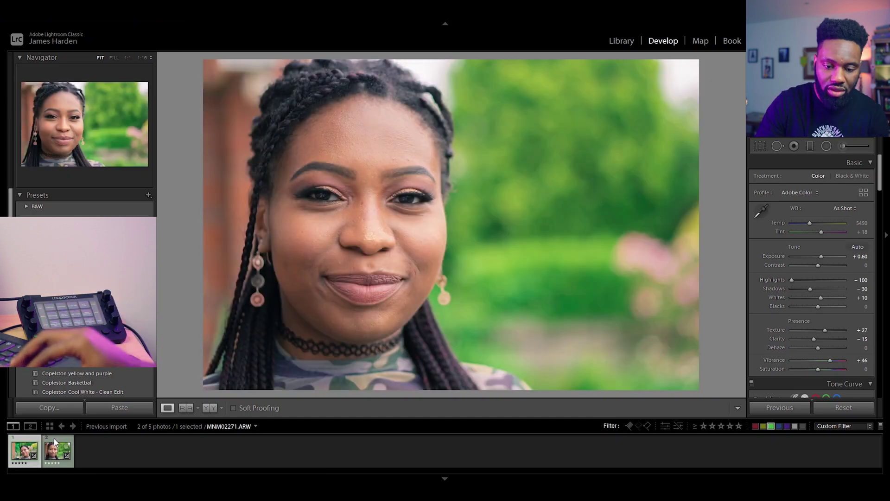
- Copy the first portrait's develop settings, leaving out Local Adjustments, Spot Removal and Crop
right_click(22, 436)
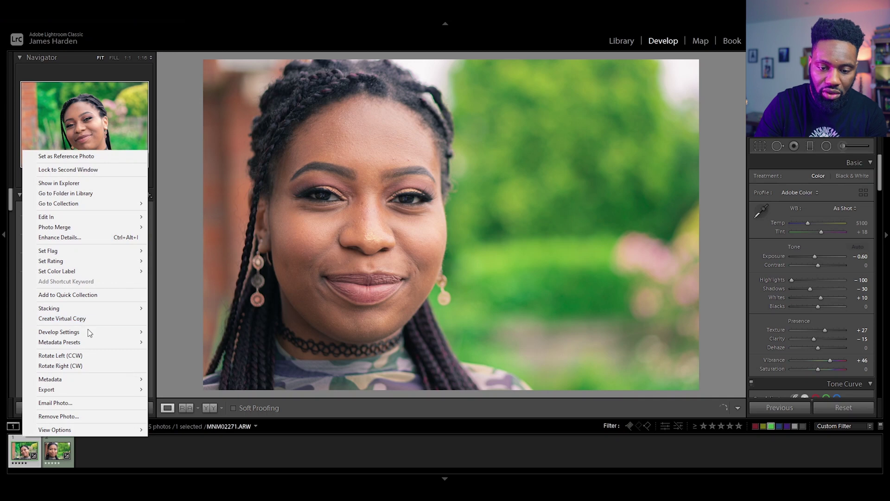
mouse_move(89, 333)
click(213, 370)
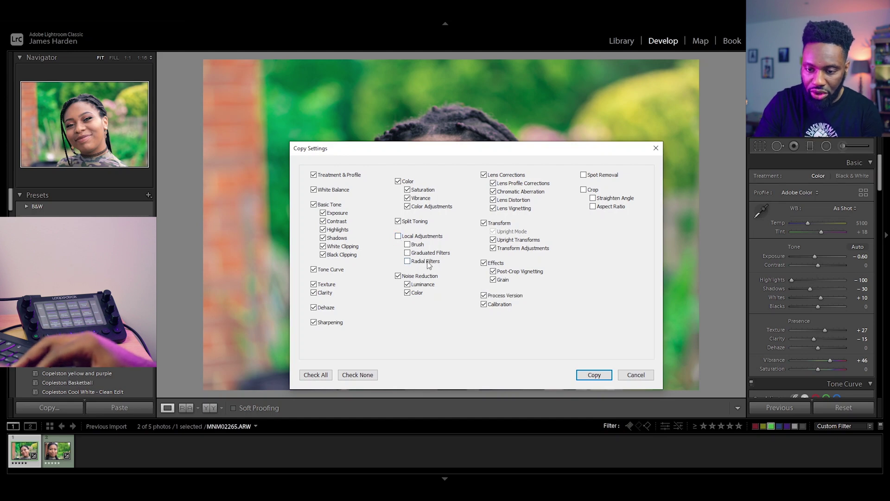
click(592, 375)
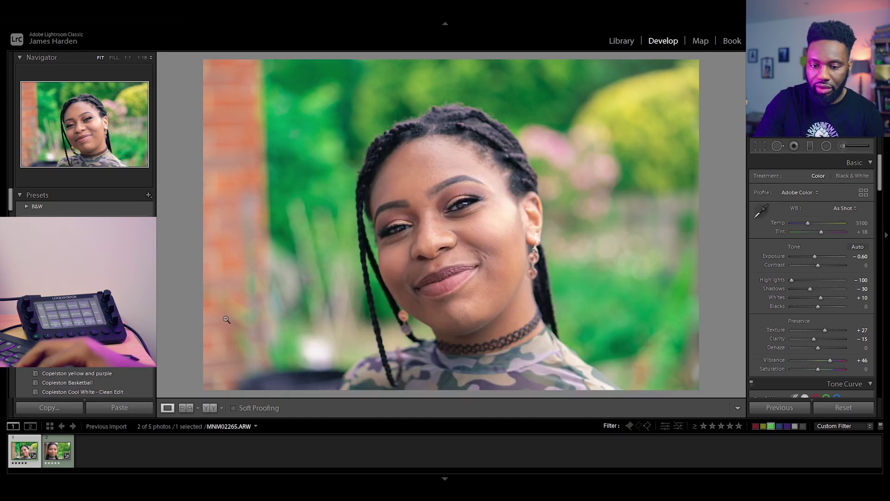
- Compare the second portrait with the first in Reference View and set its Exposure to +0.40 and Shadows to +11
key(shift+r)
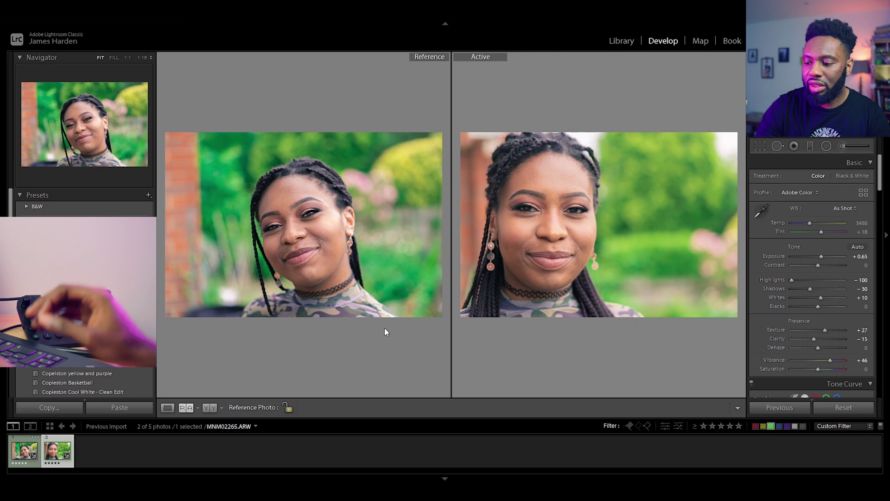
key(minus)
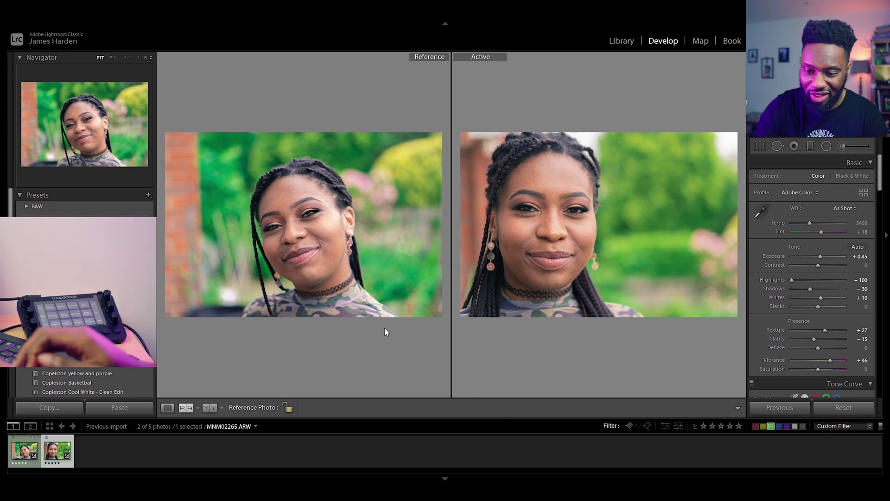
key(plus)
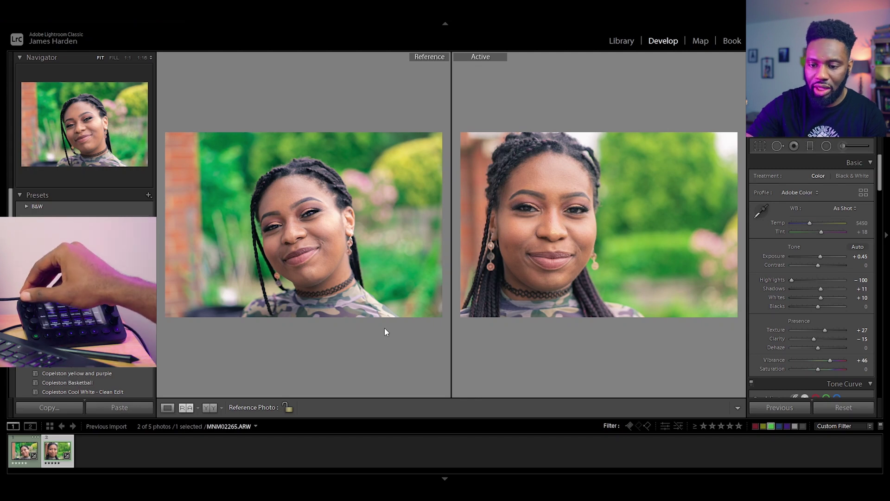
key(minus)
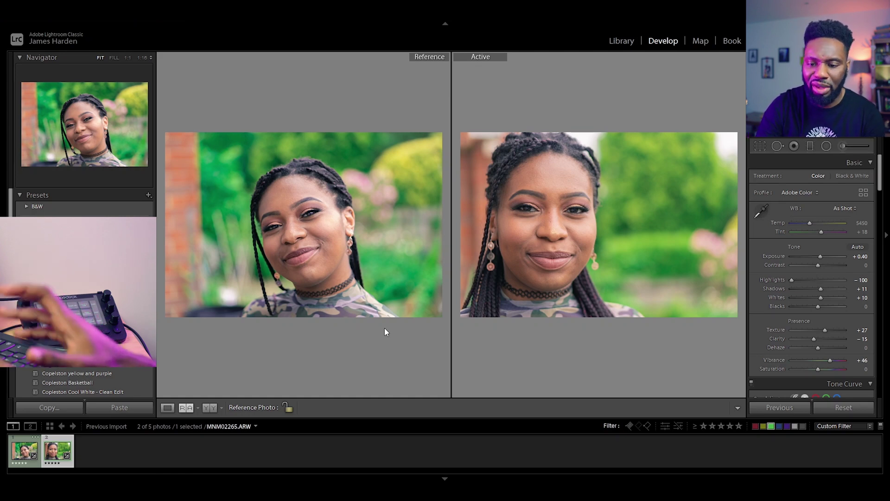
- Set the second portrait's white balance temperature to 5100, undoing the stray temperature change
mouse_move(881, 187)
mouse_down()
mouse_move(880, 241)
mouse_move(880, 181)
mouse_up()
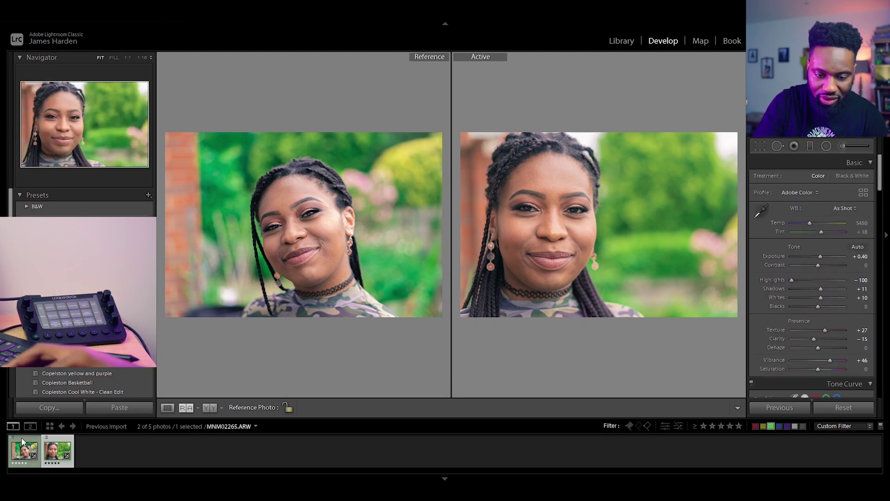
click(52, 439)
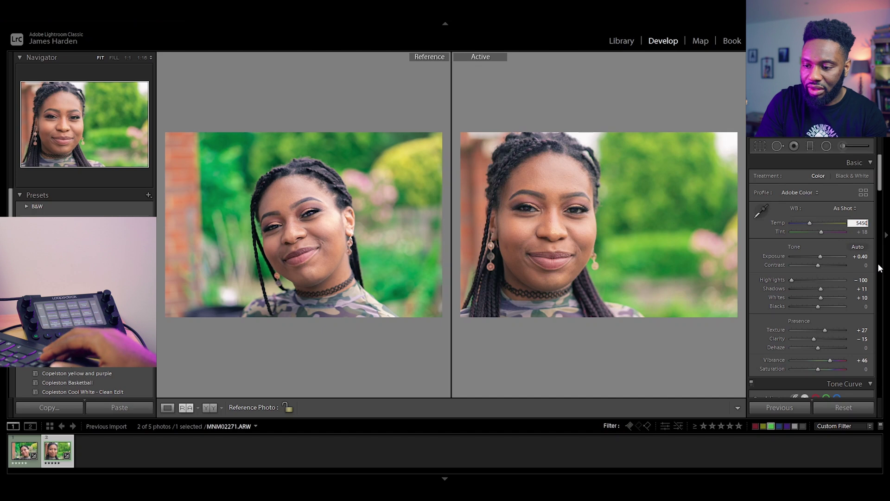
text(5100)
key(Return)
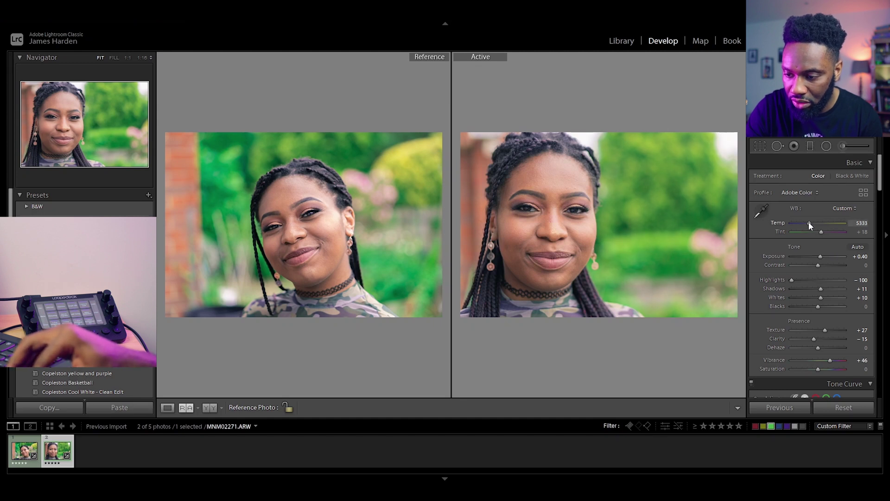
key(ctrl+z)
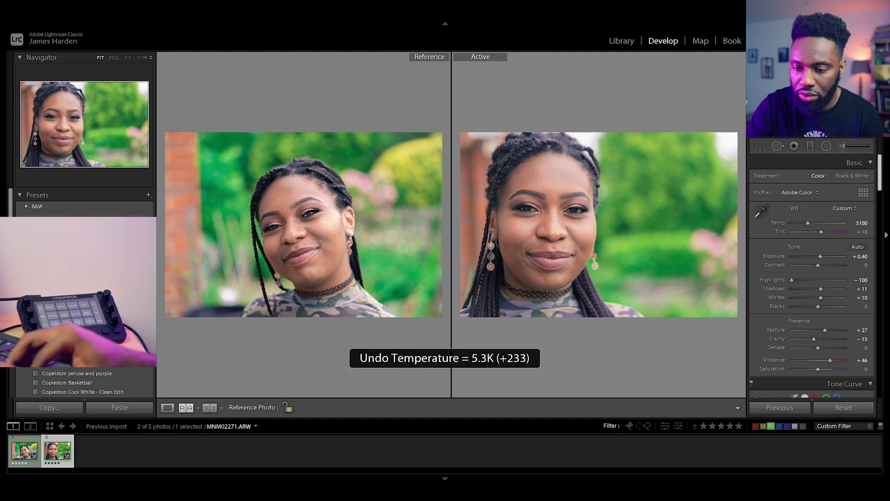
- Activate the Spot Removal tool in Heal mode for the second portrait
drag(879, 180, 879, 196)
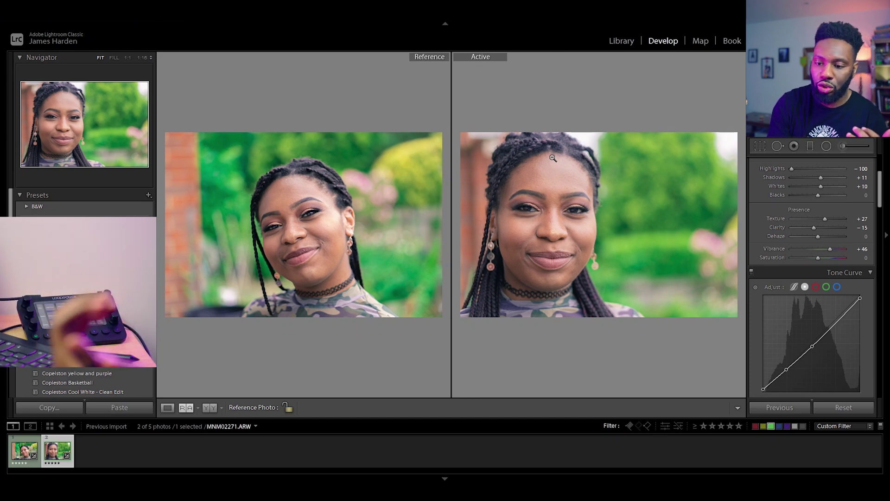
click(778, 147)
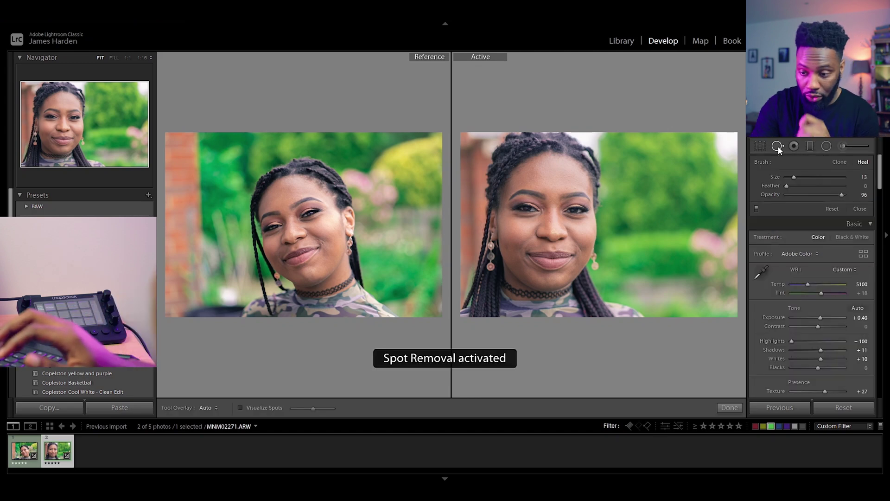